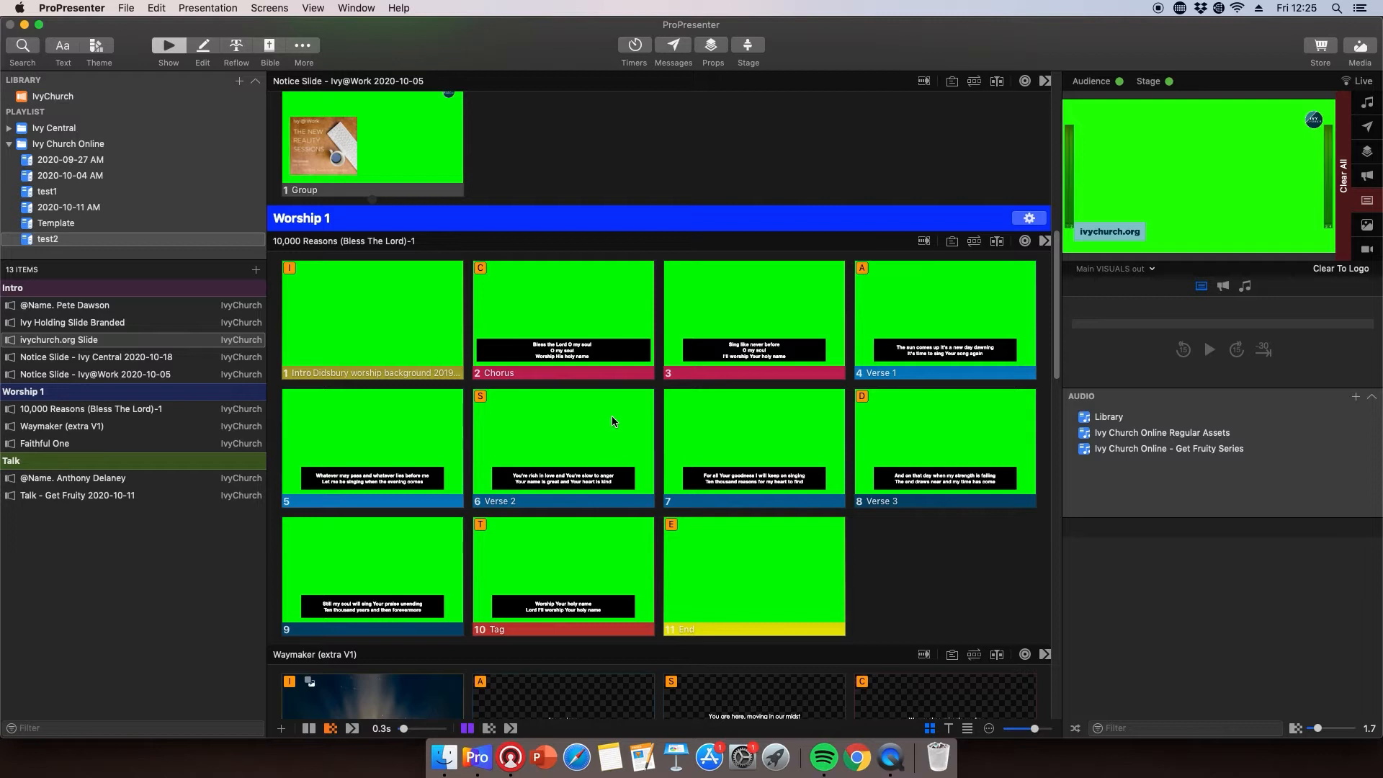
# Present the Chorus slide of 10,000 Reasons live and advance slide by slide to slide 5.
pyautogui.scroll(-2, 612, 420)
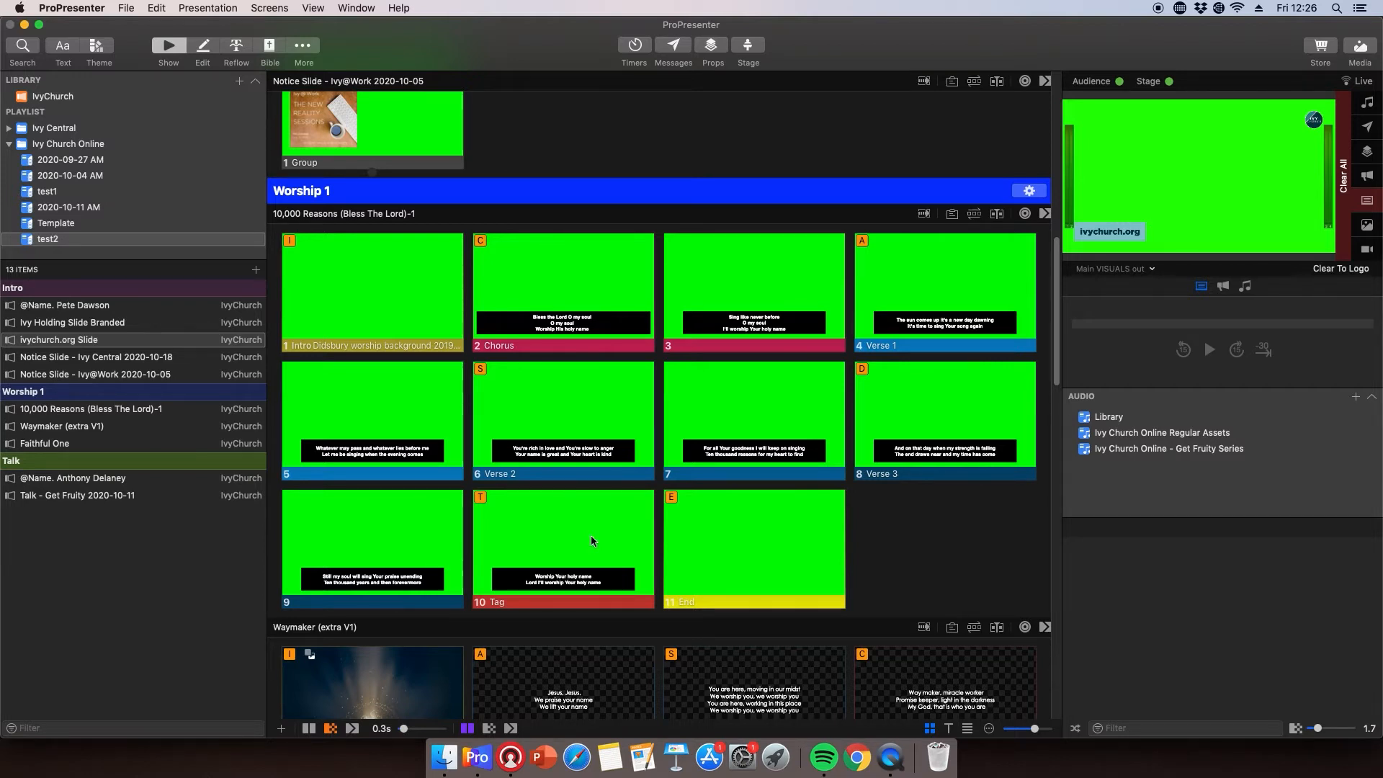
pyautogui.scroll(-1, 590, 533)
pyautogui.scroll(-1, 592, 534)
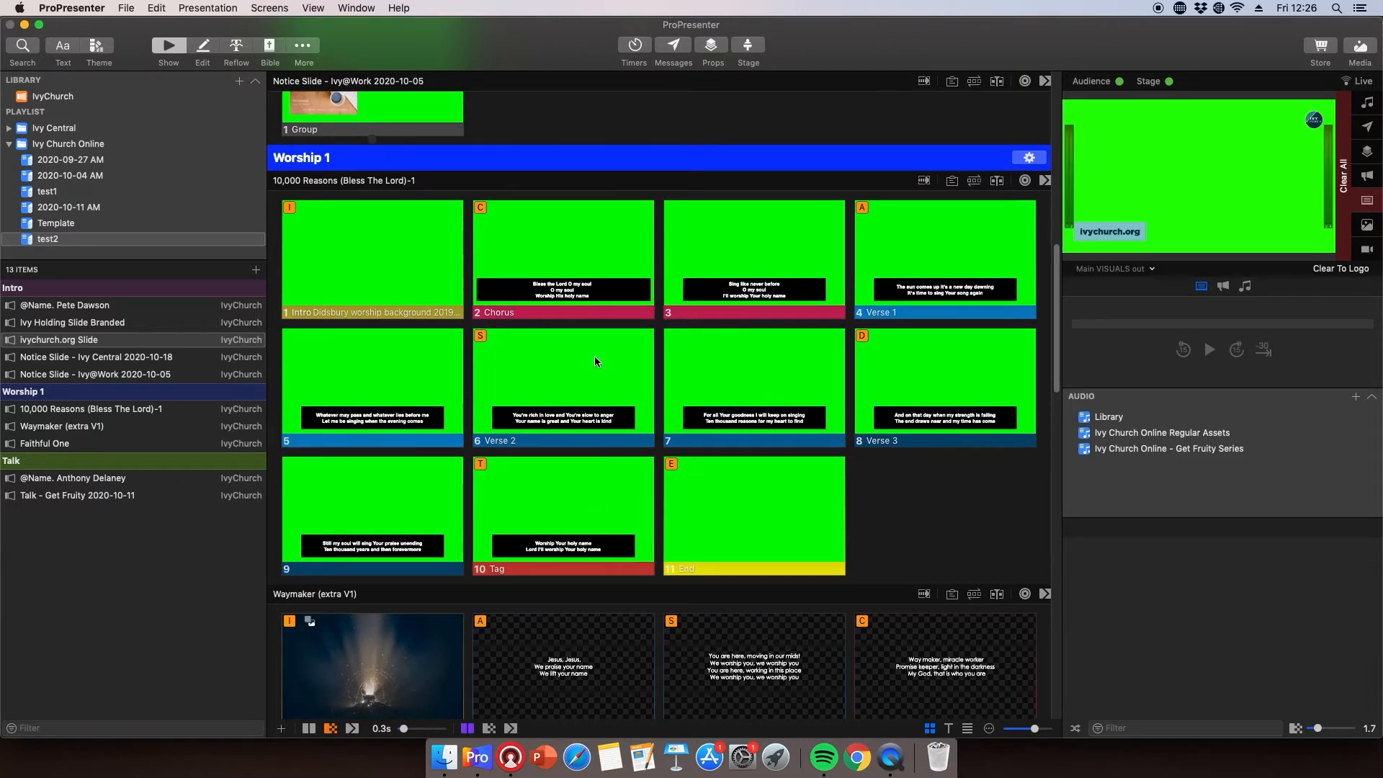
pyautogui.click(581, 237)
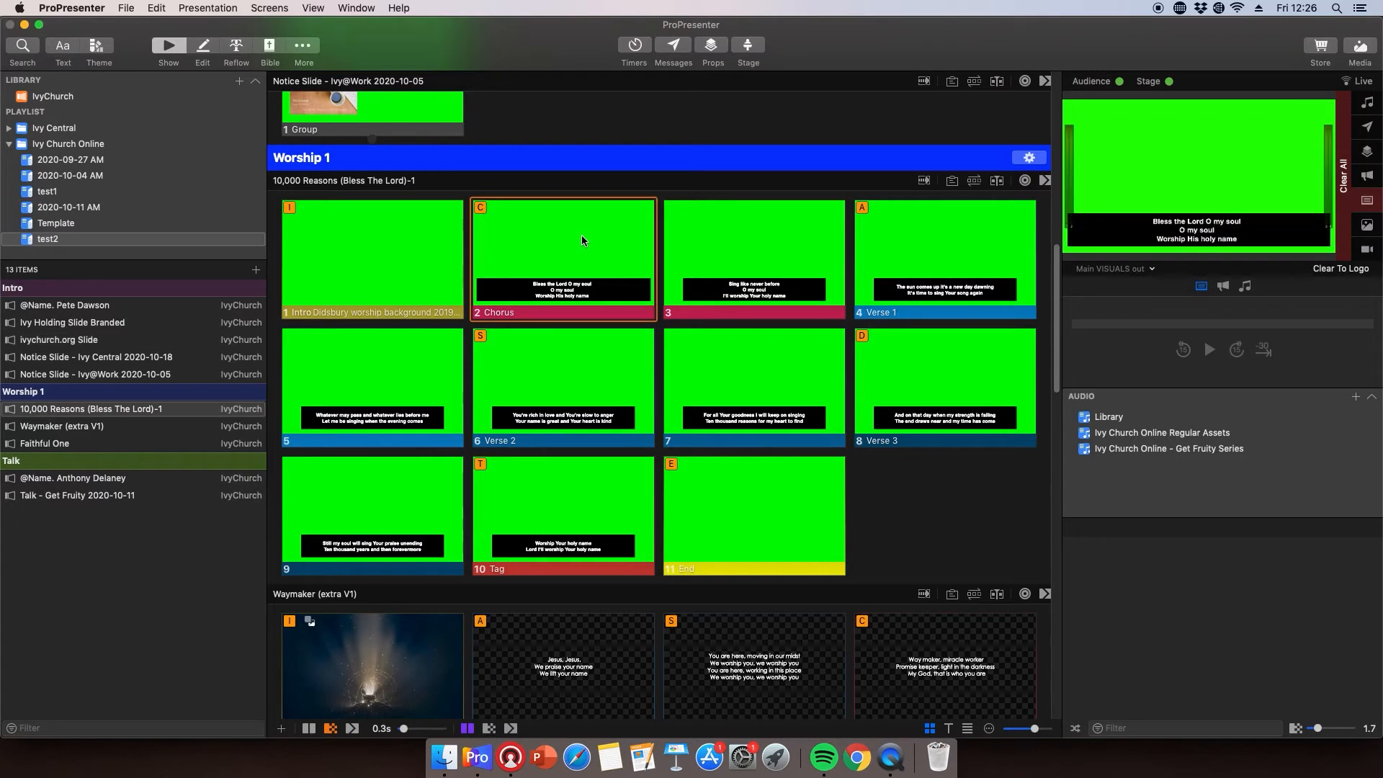
pyautogui.press('Right')
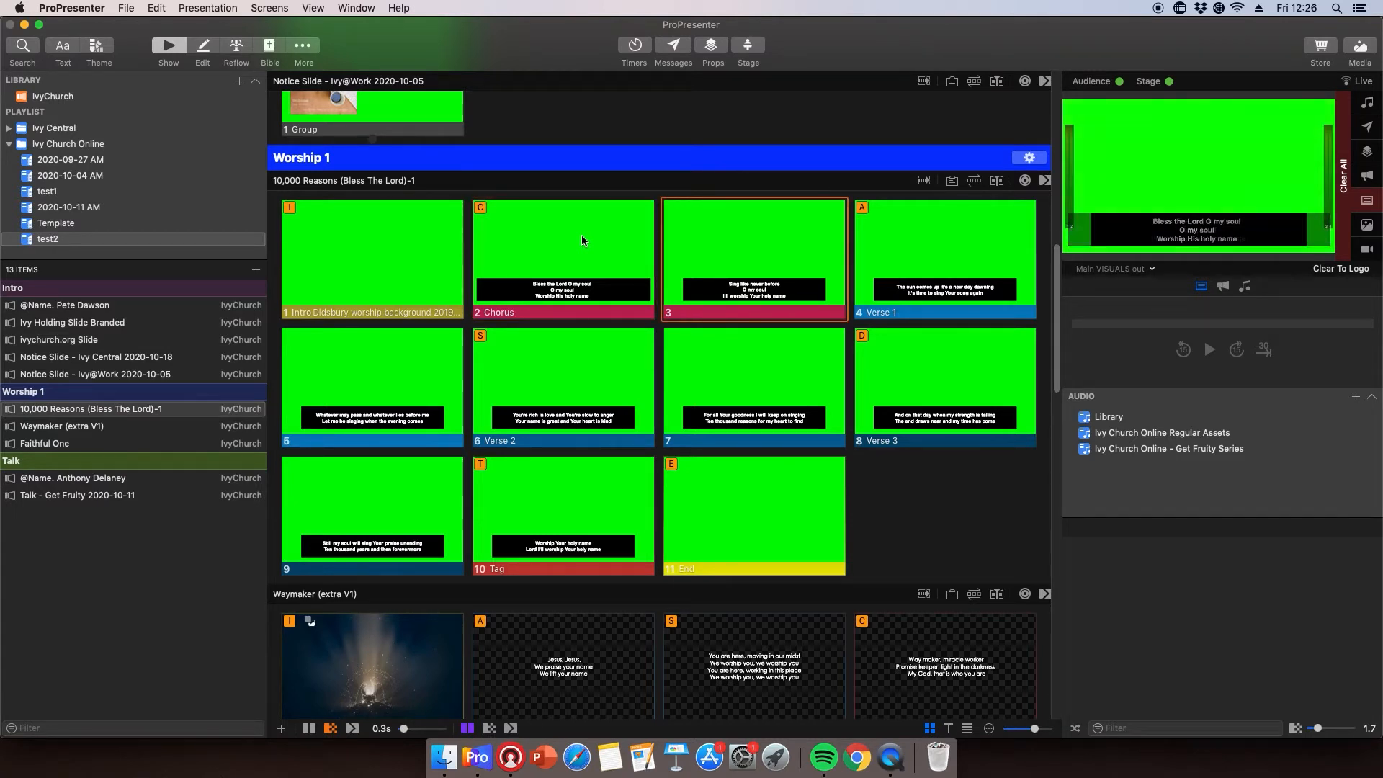
pyautogui.press('Right')
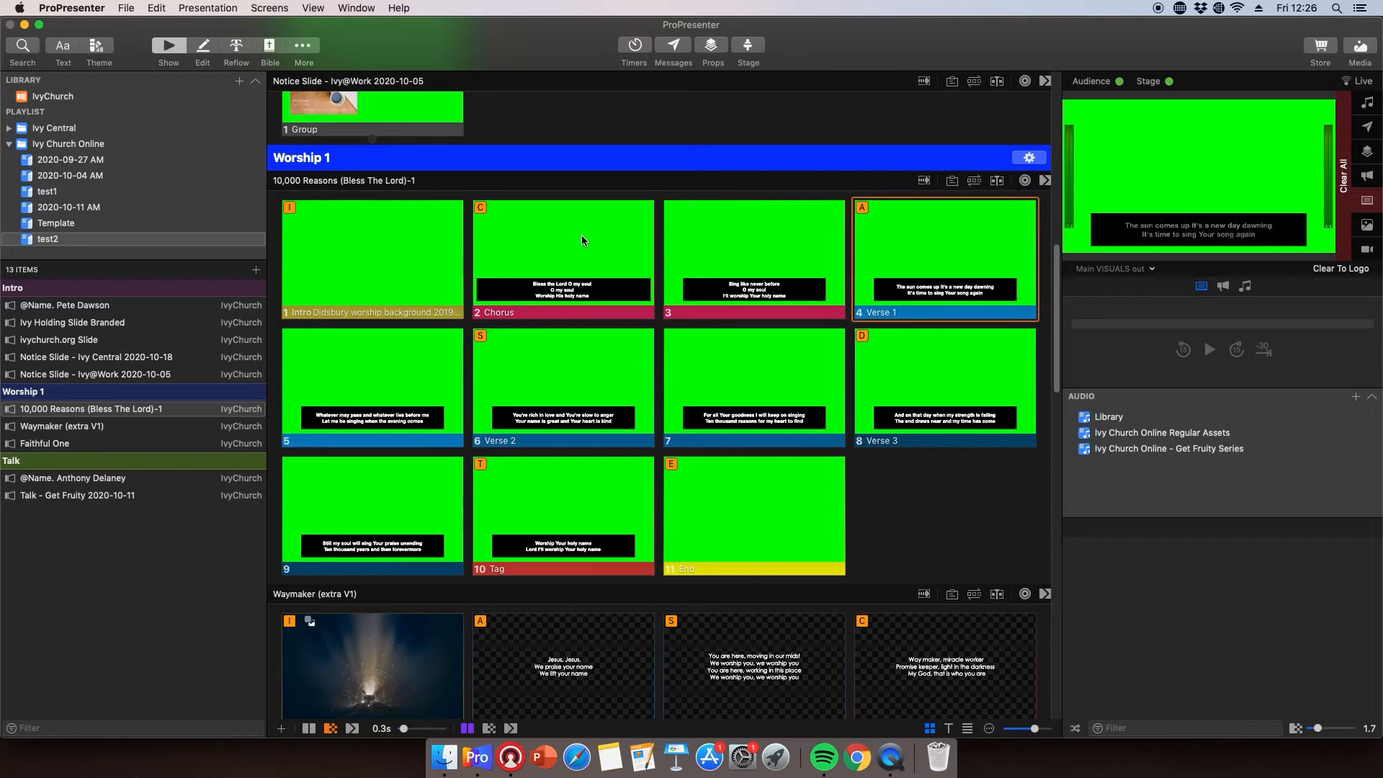
pyautogui.press('Right')
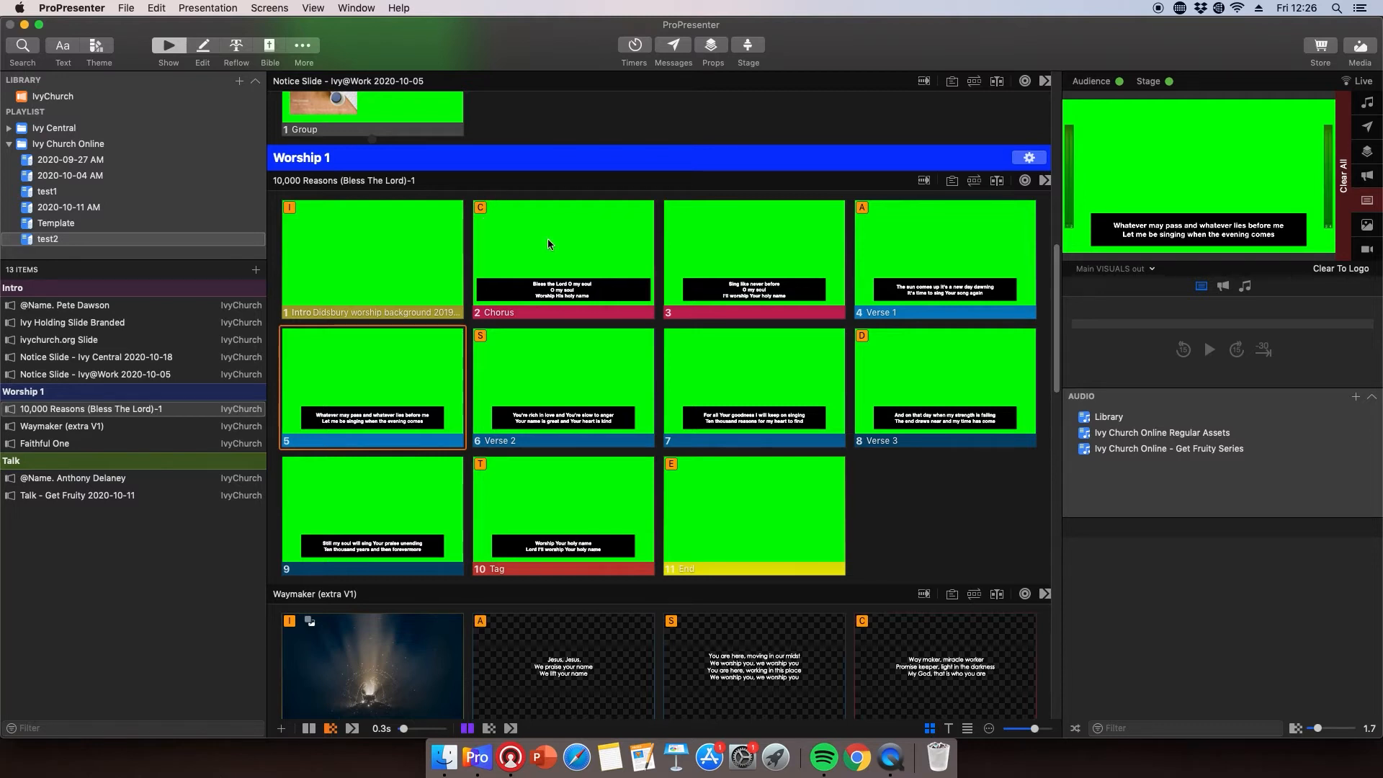
# Jump the live output back to the Chorus, advance to its second slide, and jump to Verse 2.
pyautogui.press('c')
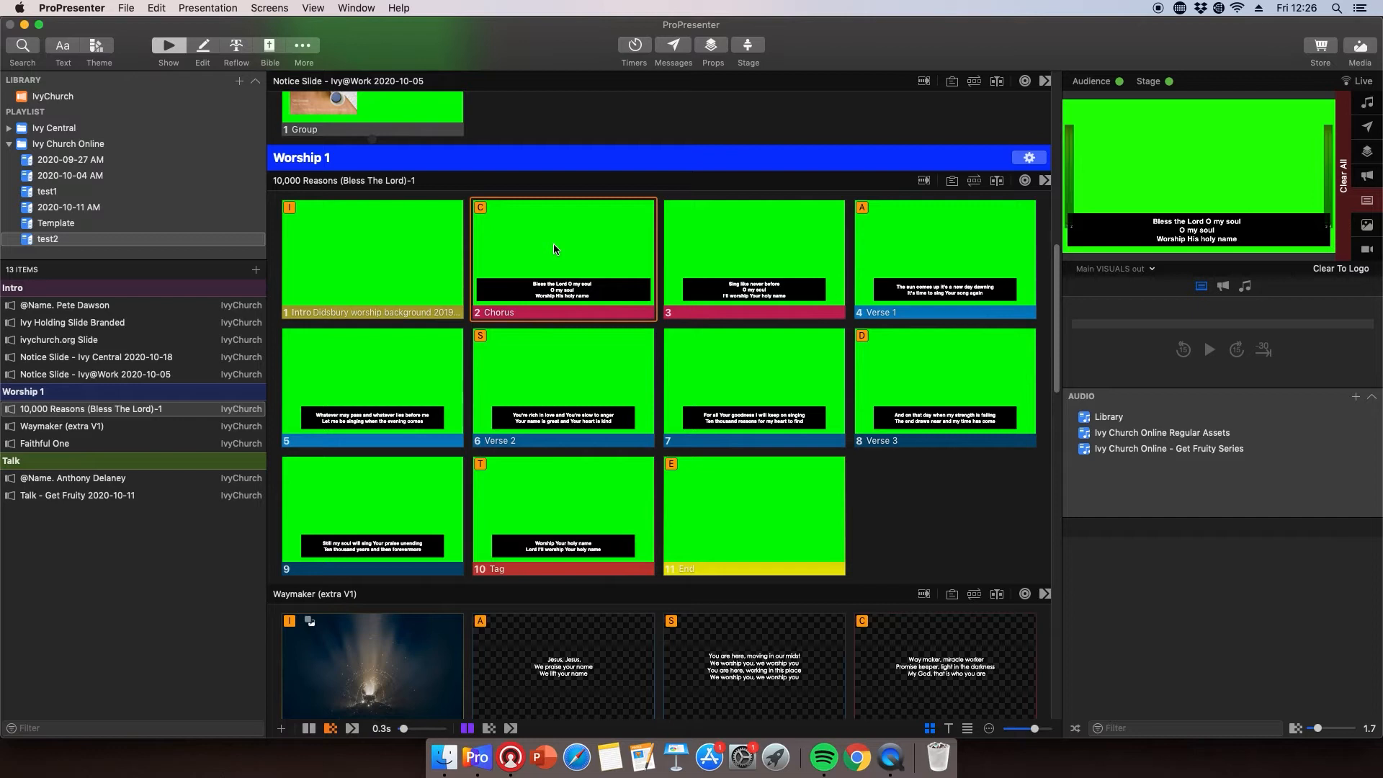
pyautogui.press('Right')
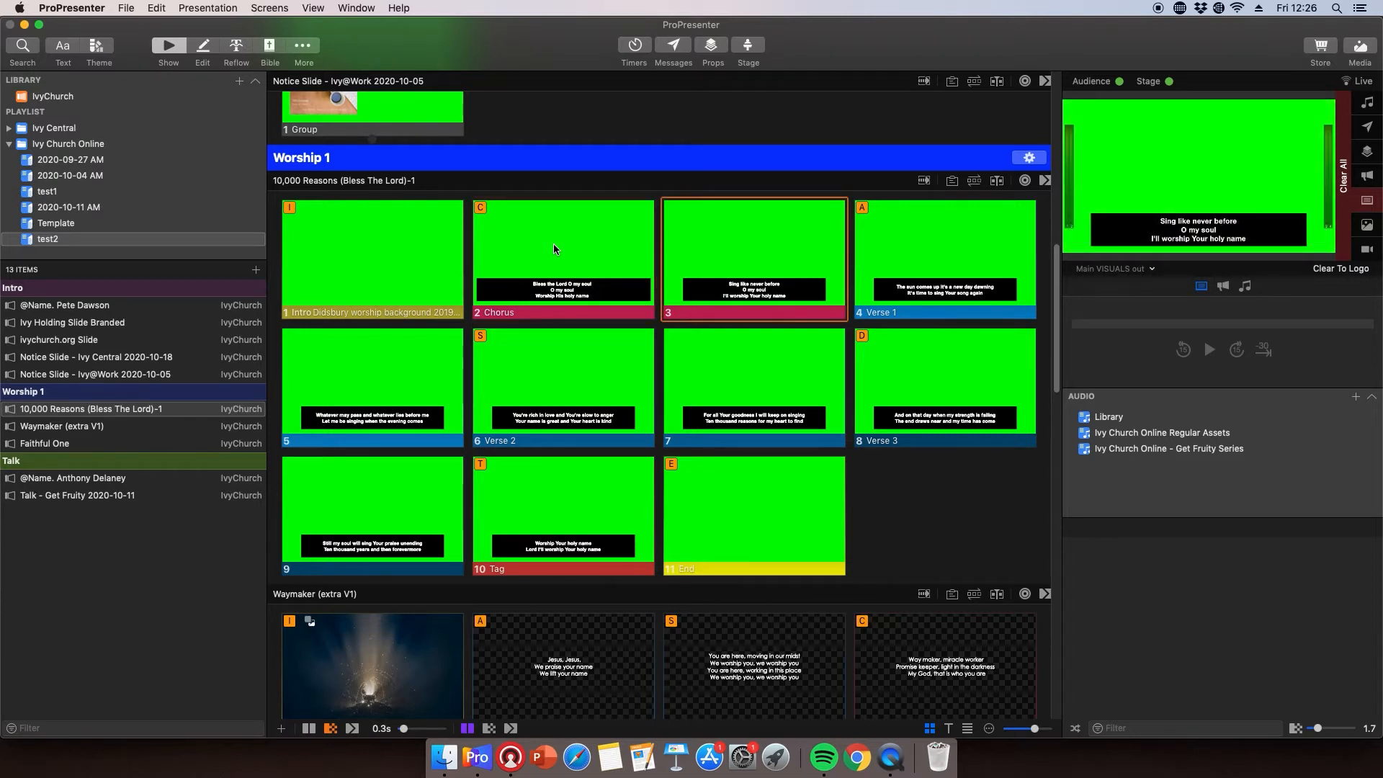
pyautogui.press('s')
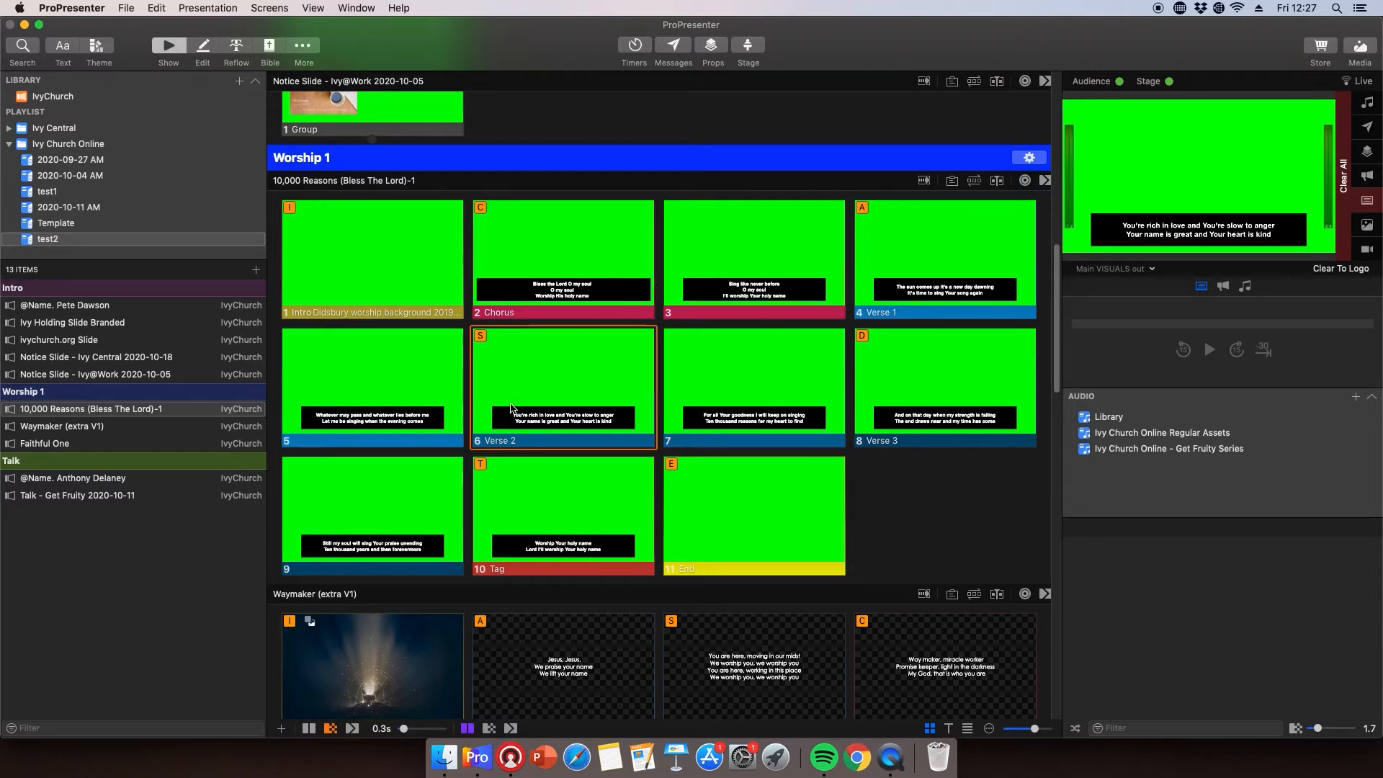
# Apply the Song normal theme from Ivy Church Online to the first Chorus slide and present that slide live again.
pyautogui.click(548, 250)
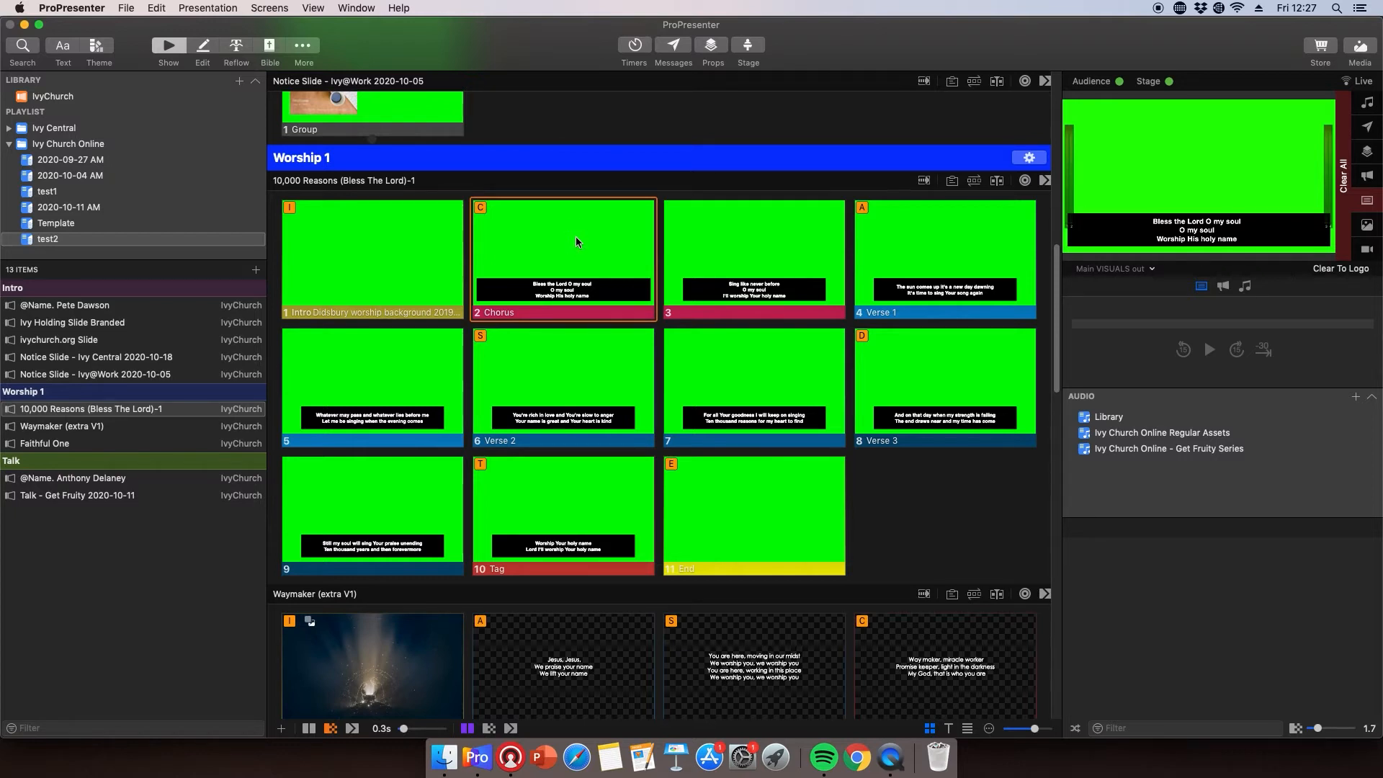
pyautogui.rightClick(576, 236)
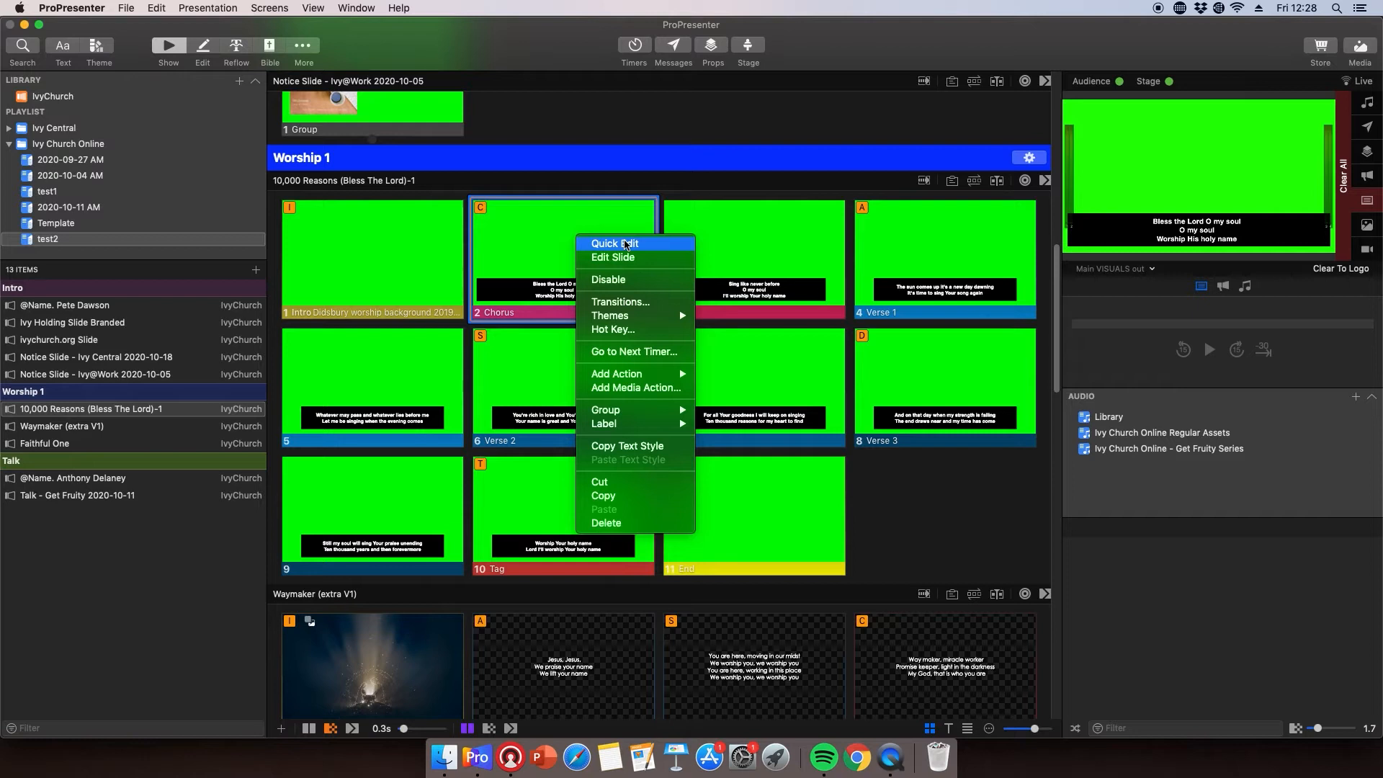
pyautogui.moveTo(627, 319)
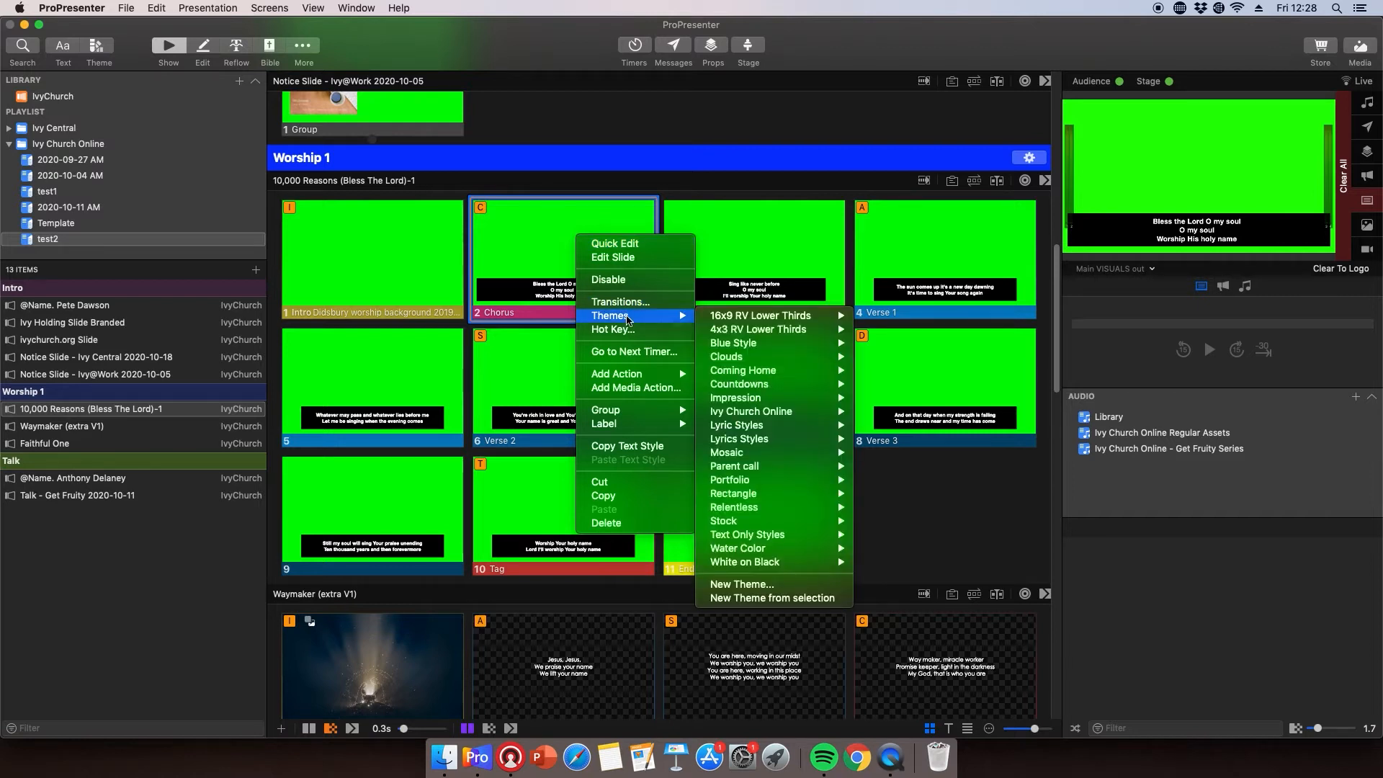
pyautogui.moveTo(814, 417)
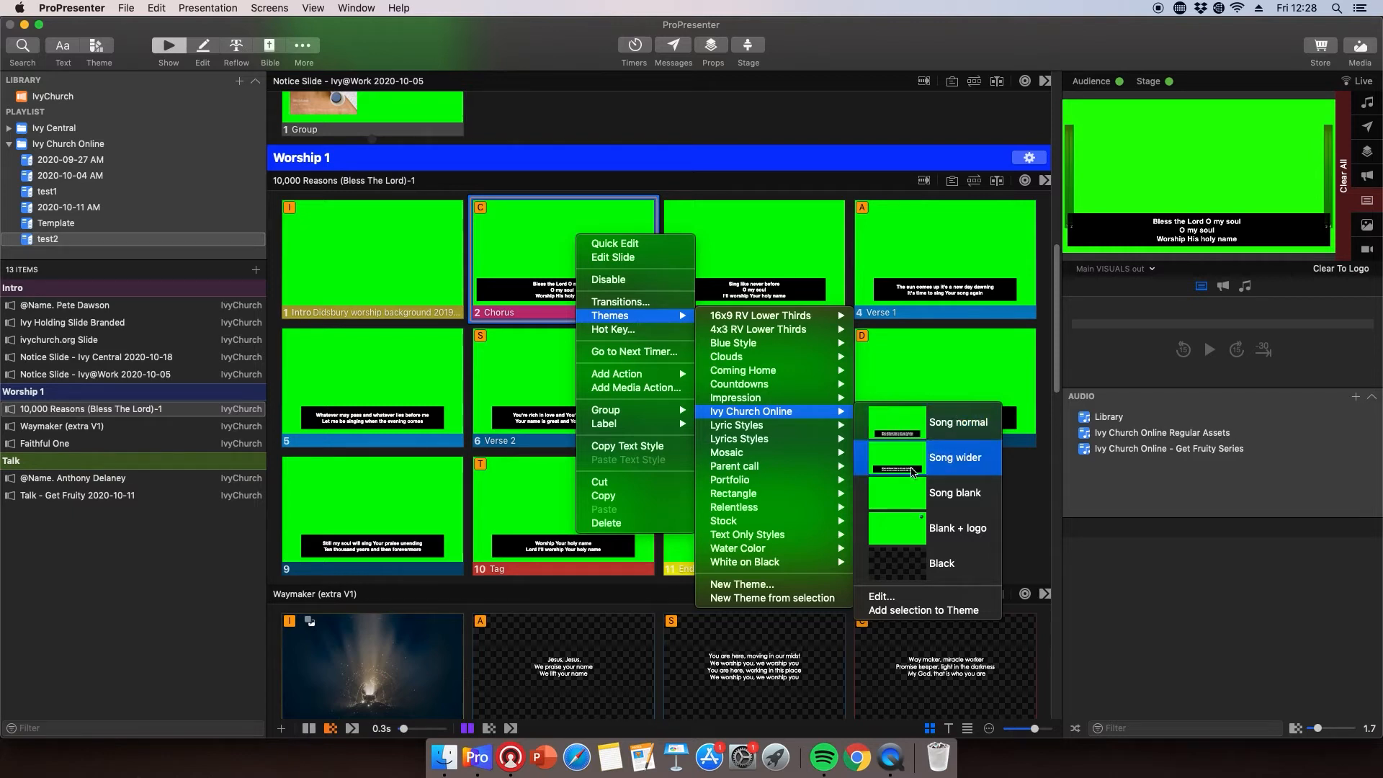
pyautogui.click(911, 430)
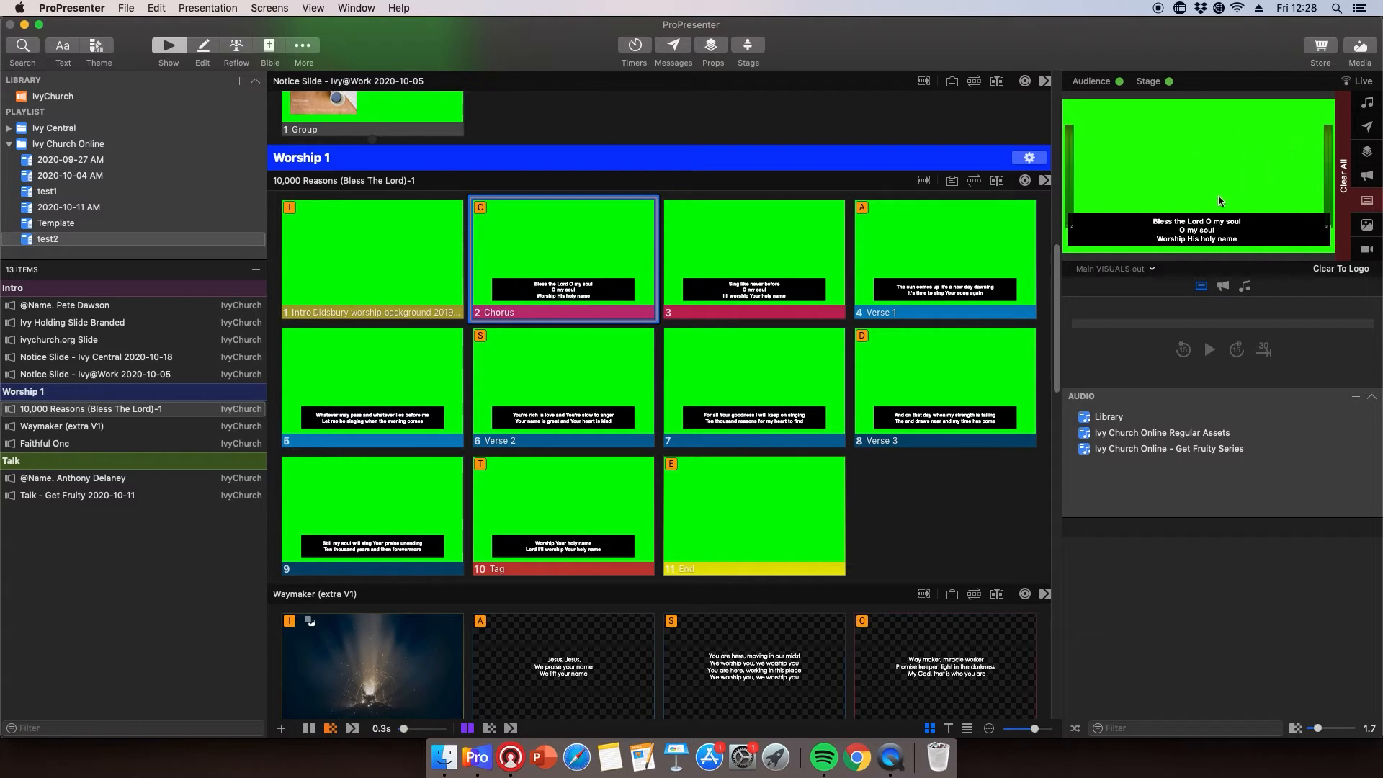
pyautogui.click(589, 228)
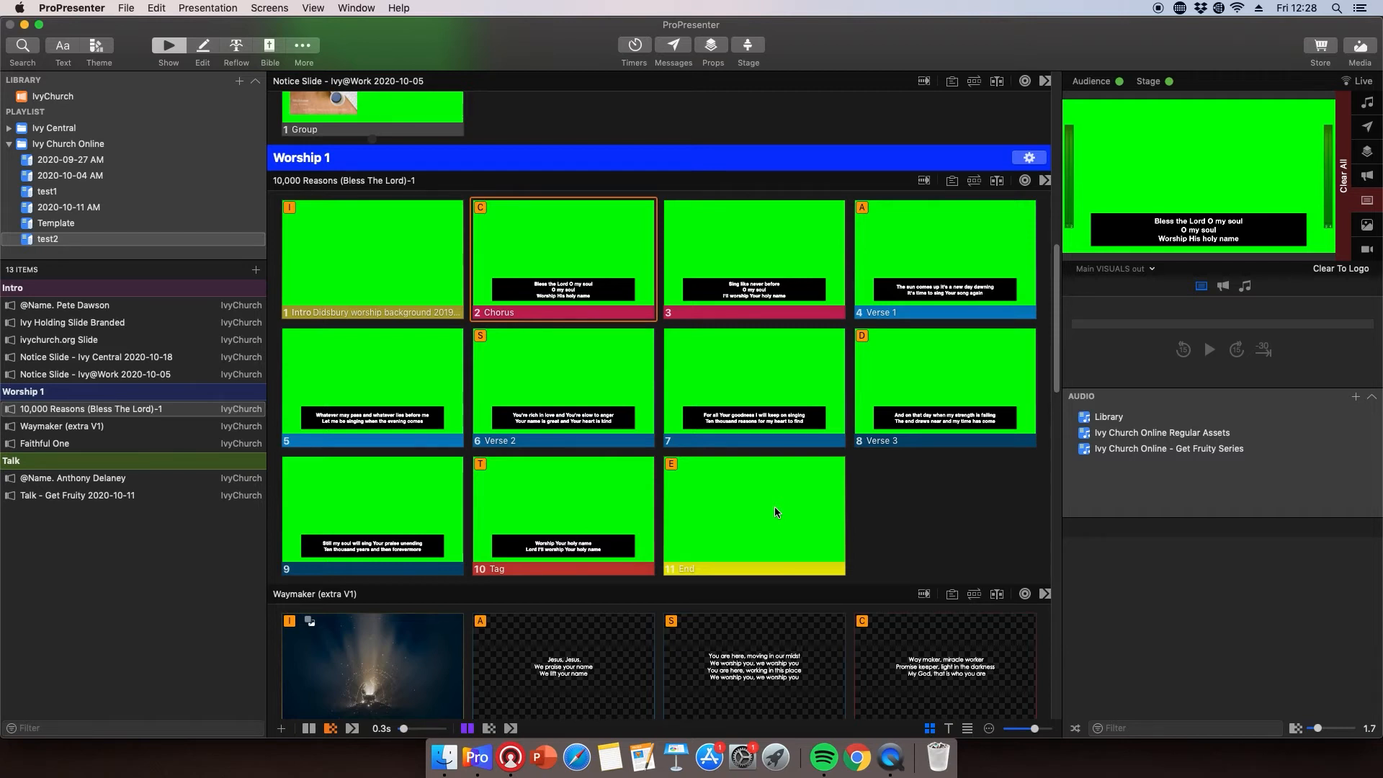
# Present the blank Intro slide live, advance to the Chorus, and finish on the blank End slide.
pyautogui.click(387, 232)
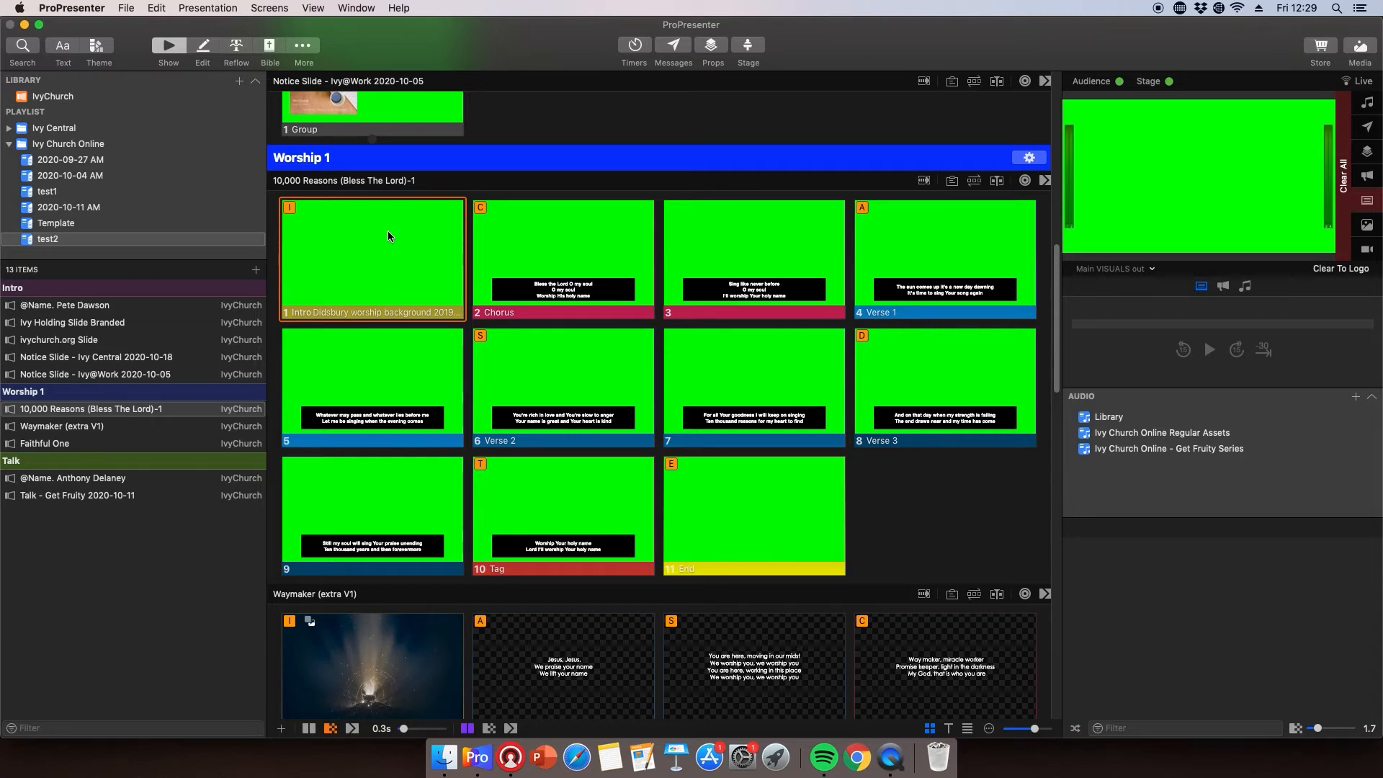
pyautogui.press('Right')
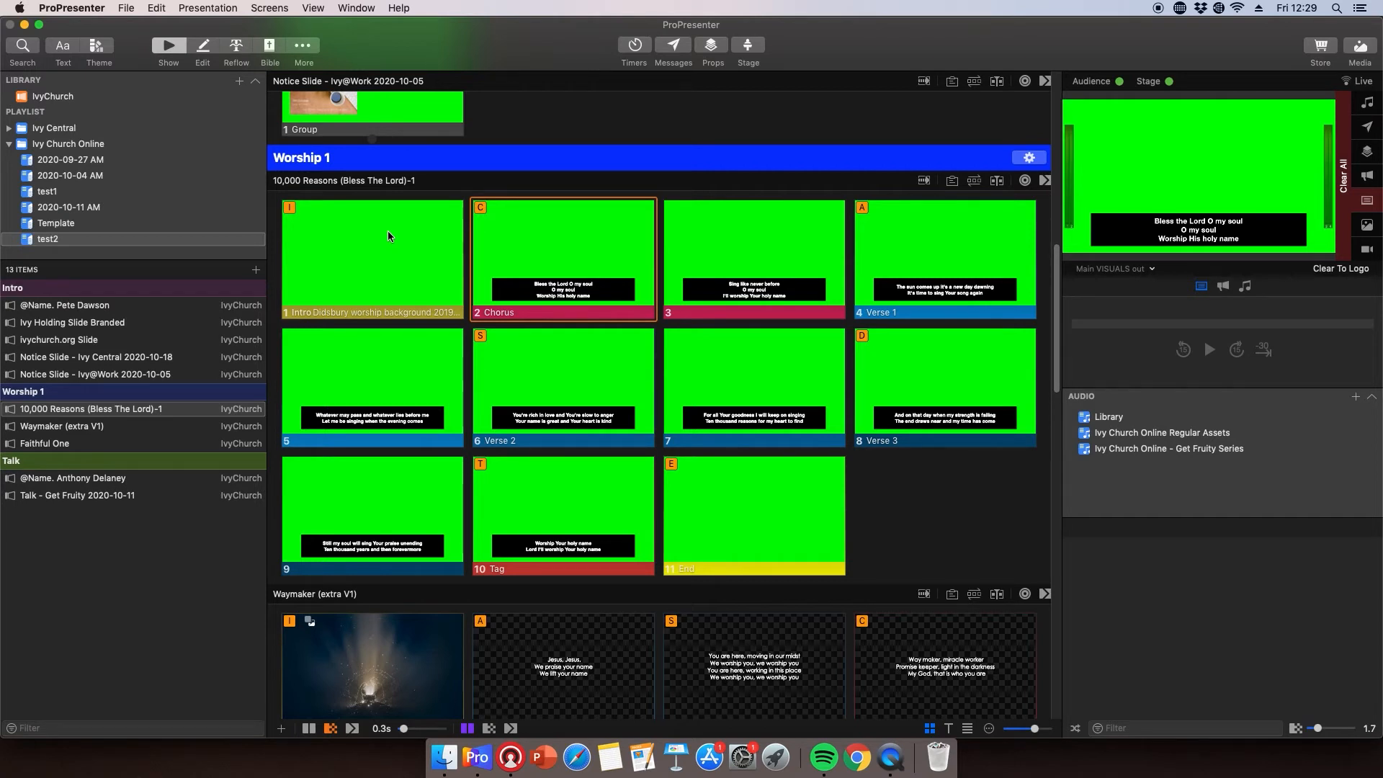
pyautogui.click(750, 512)
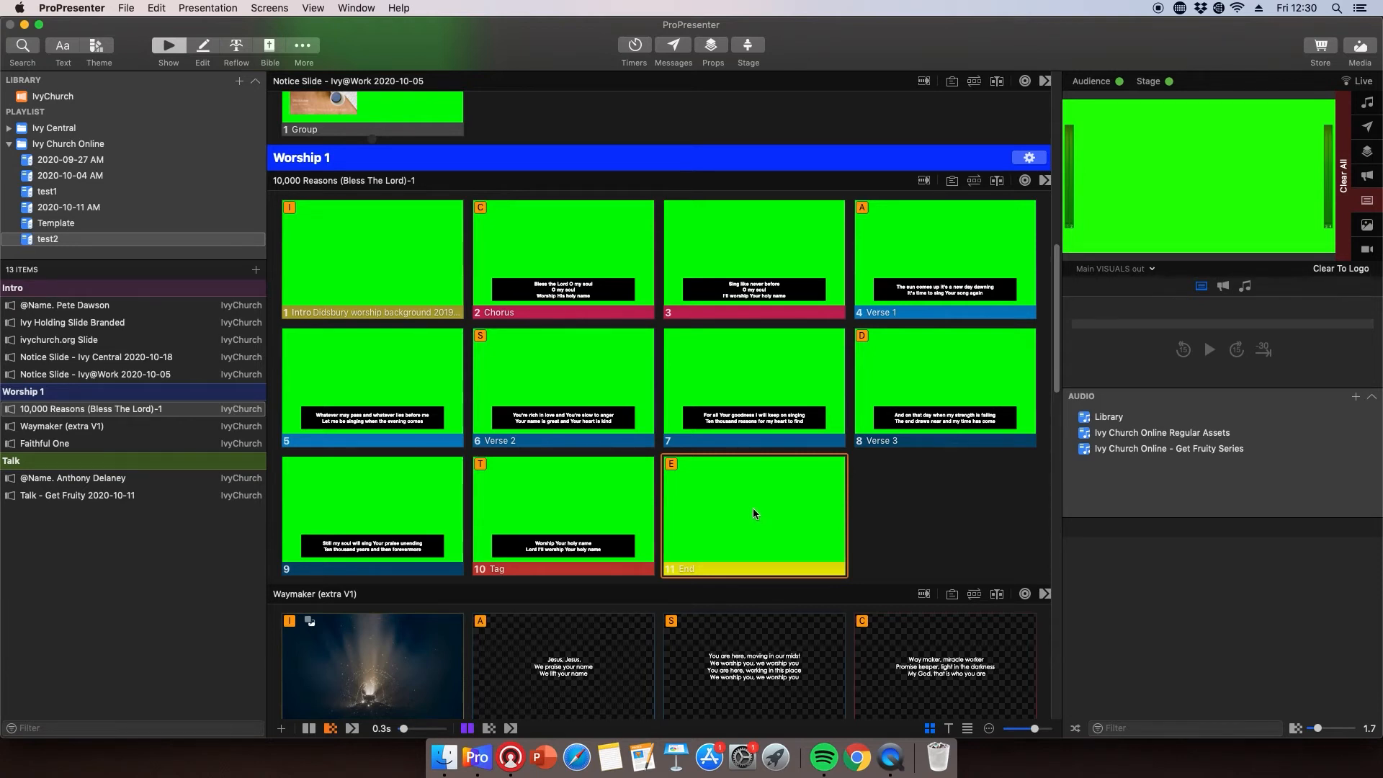
# Present Verse 1 live, run through the two Chorus slides twice, and finish on the Tag slide.
pyautogui.click(904, 284)
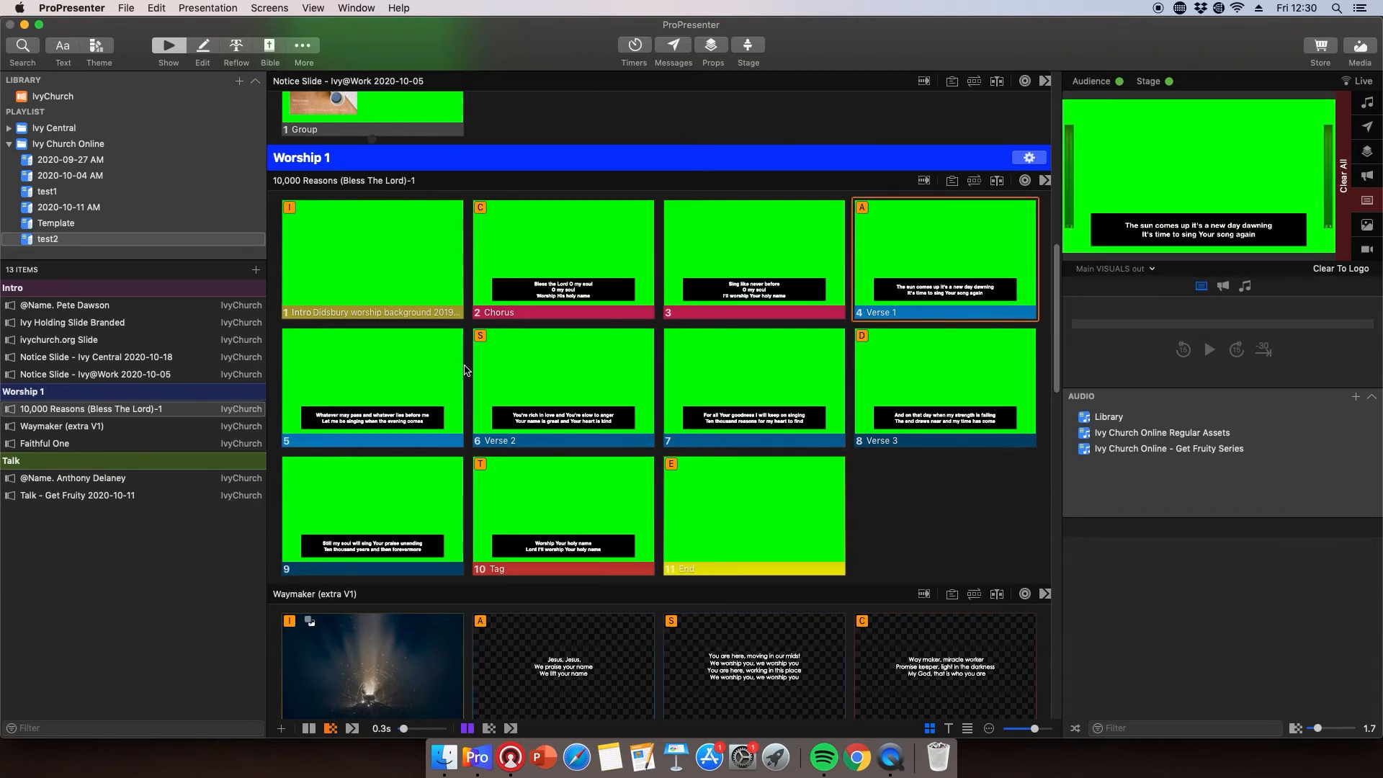
pyautogui.click(579, 253)
pyautogui.click(741, 255)
pyautogui.click(616, 243)
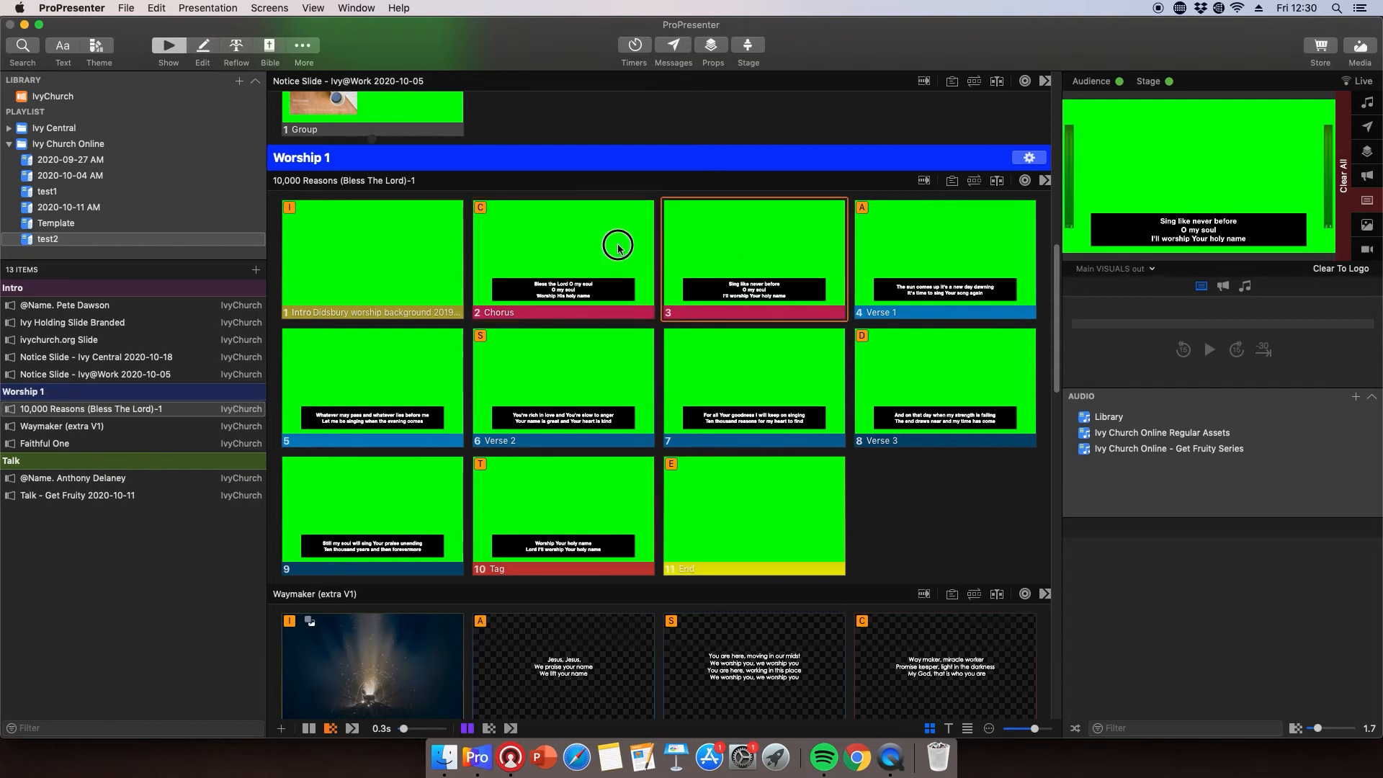
pyautogui.click(727, 244)
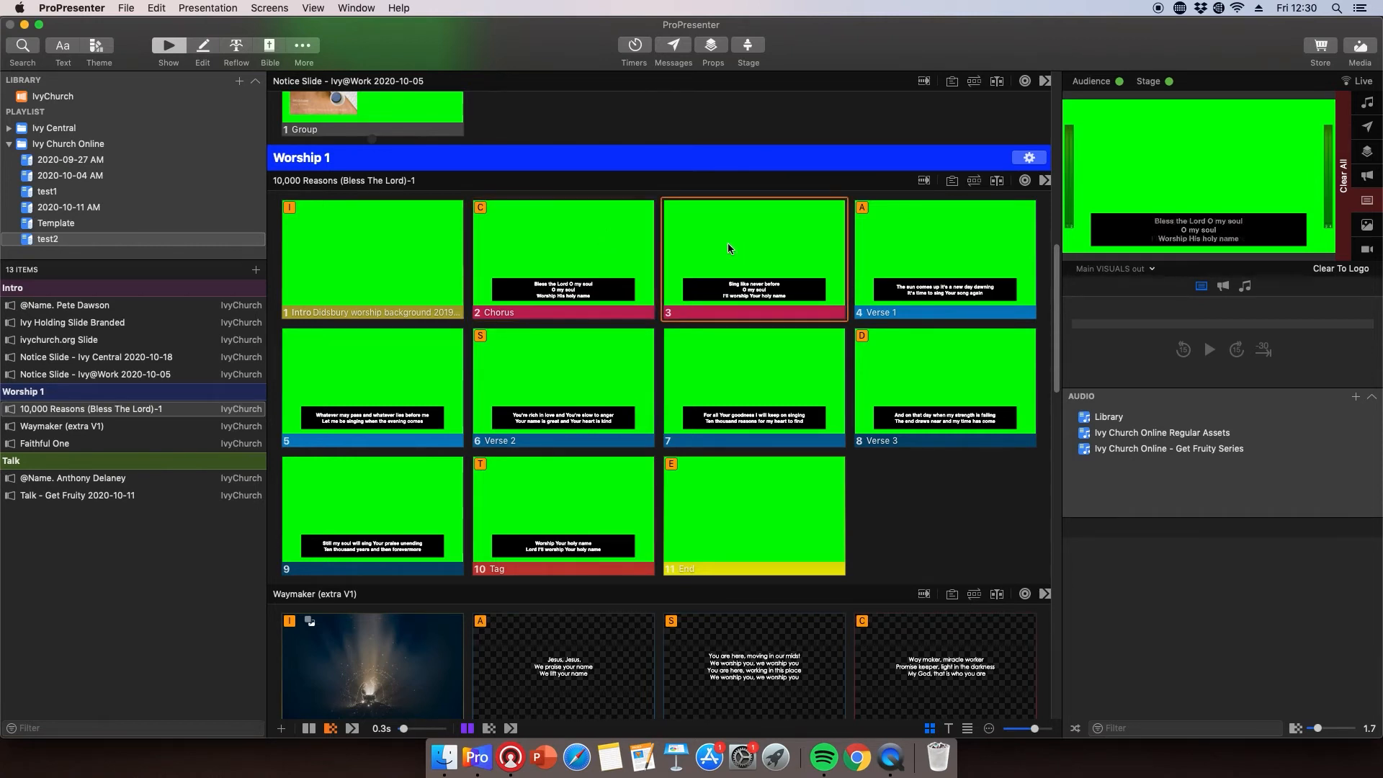
pyautogui.click(586, 486)
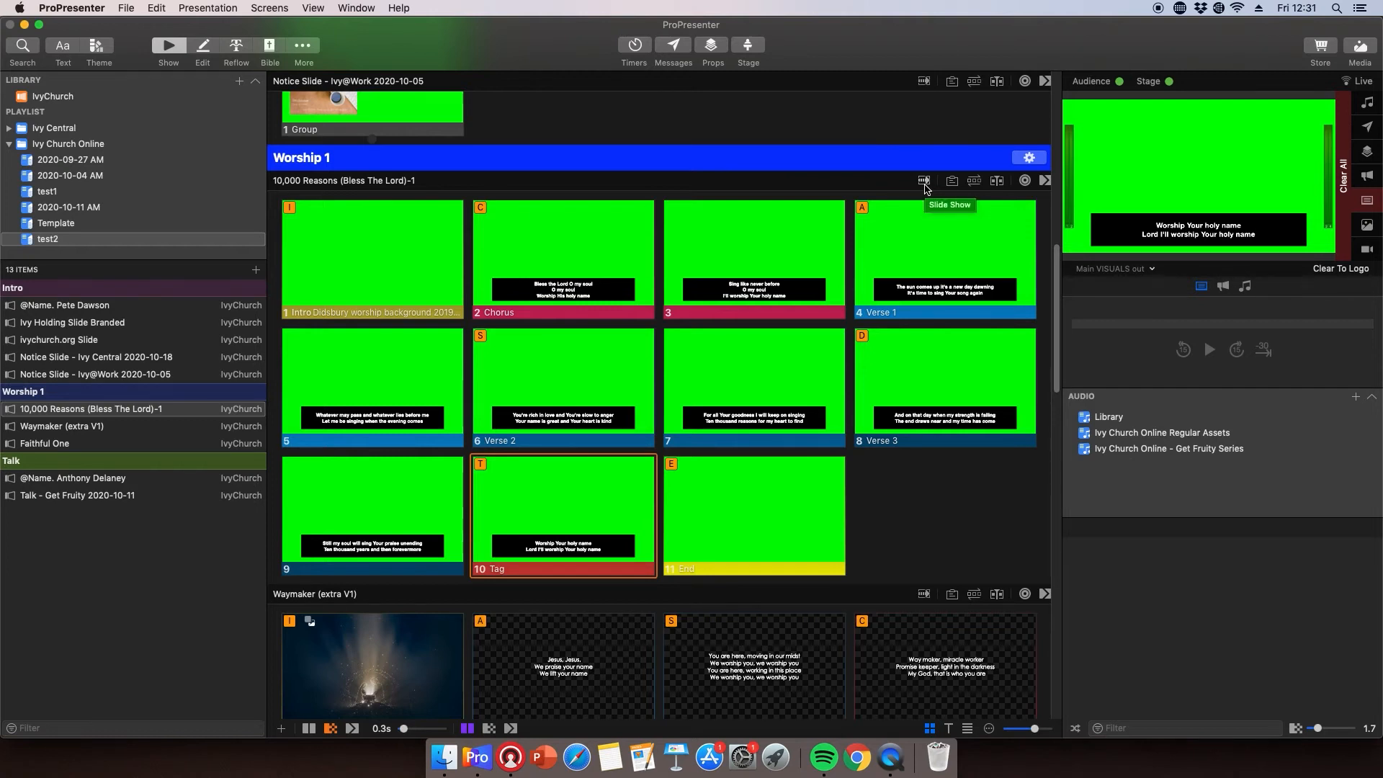
# Create a new arrangement for 10,000 Reasons, naming it with the person's first name followed by "track".
pyautogui.click(973, 181)
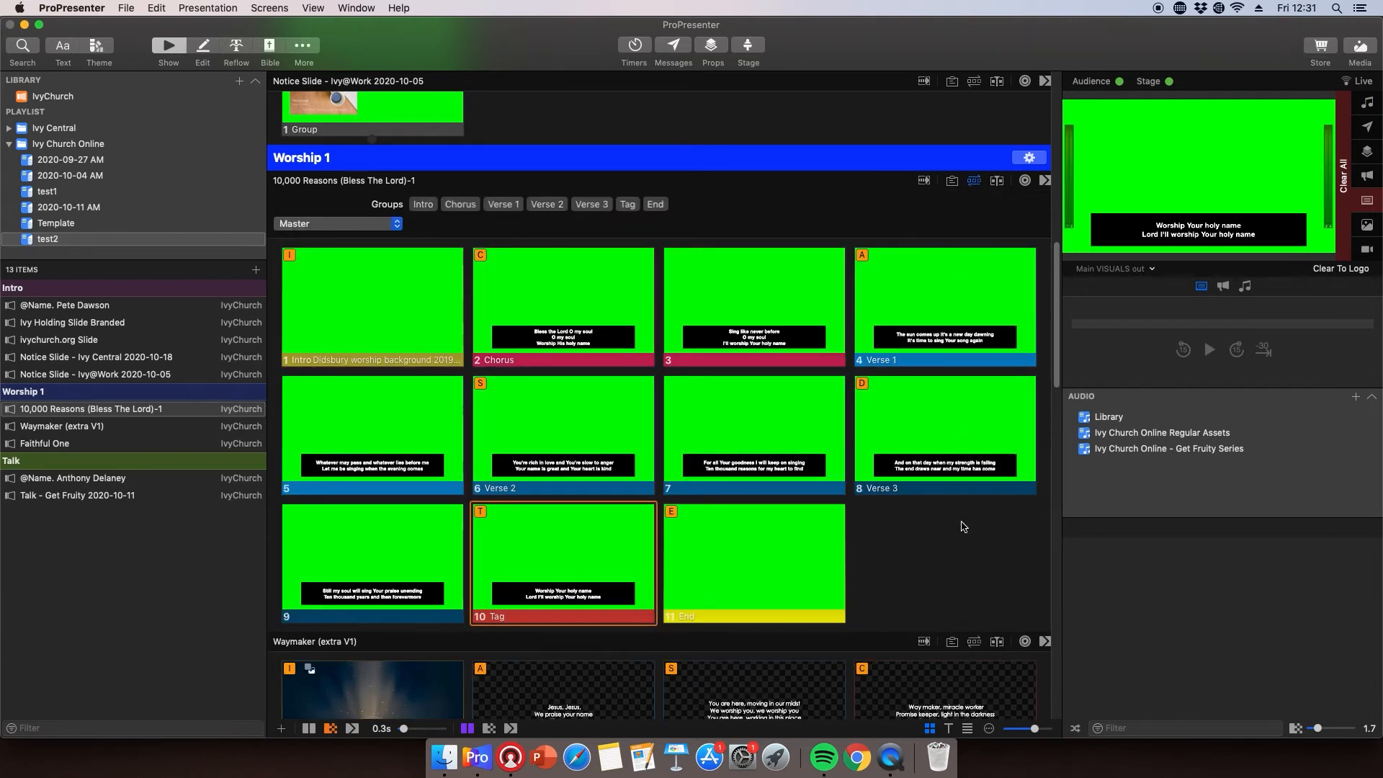
pyautogui.scroll(-3, 964, 526)
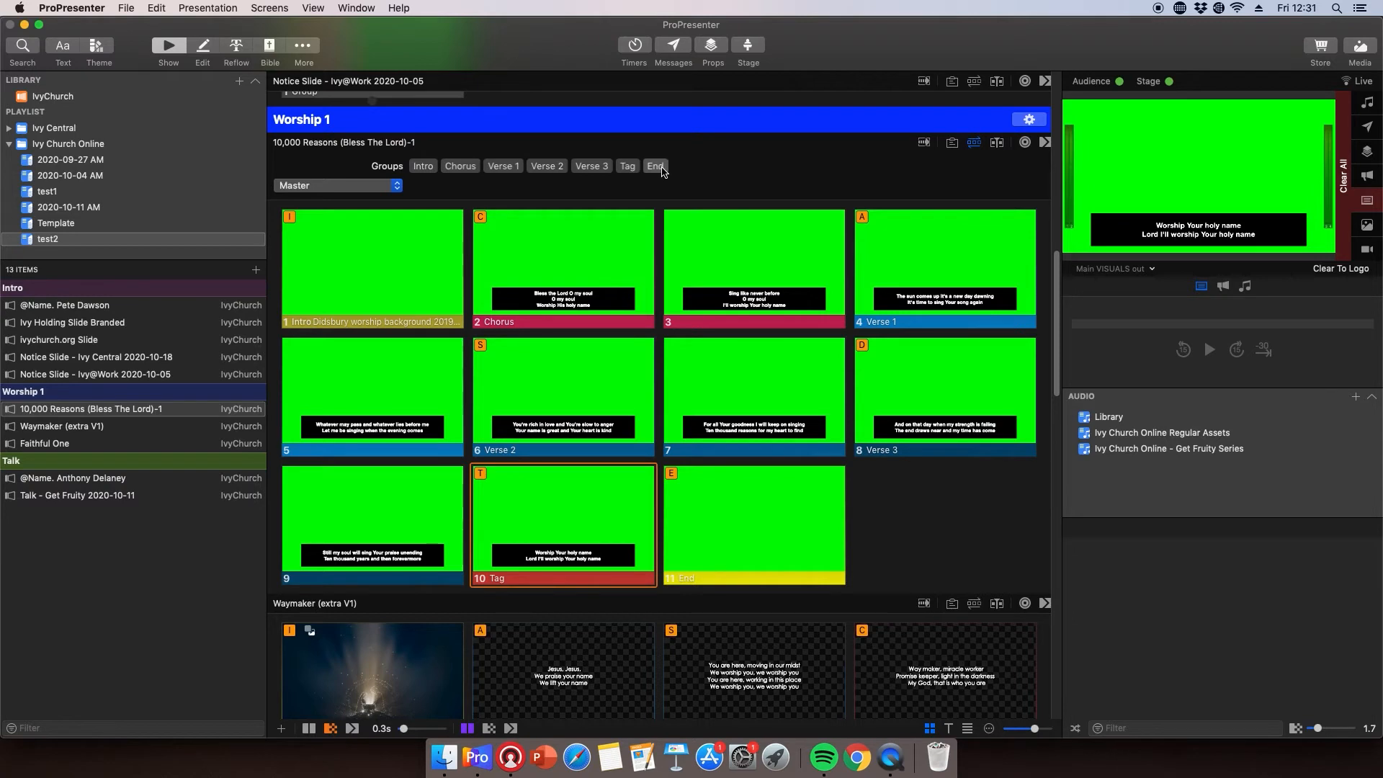
pyautogui.click(396, 186)
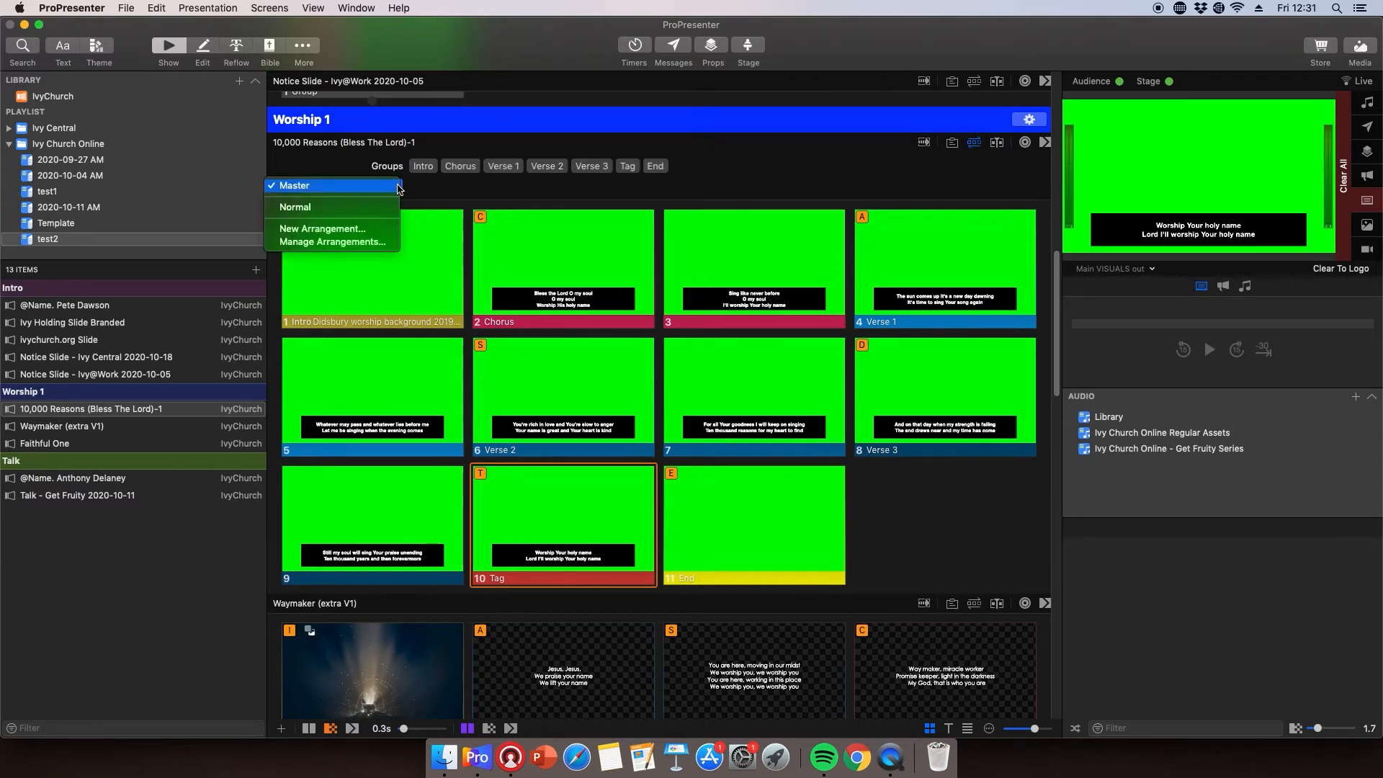
pyautogui.click(358, 231)
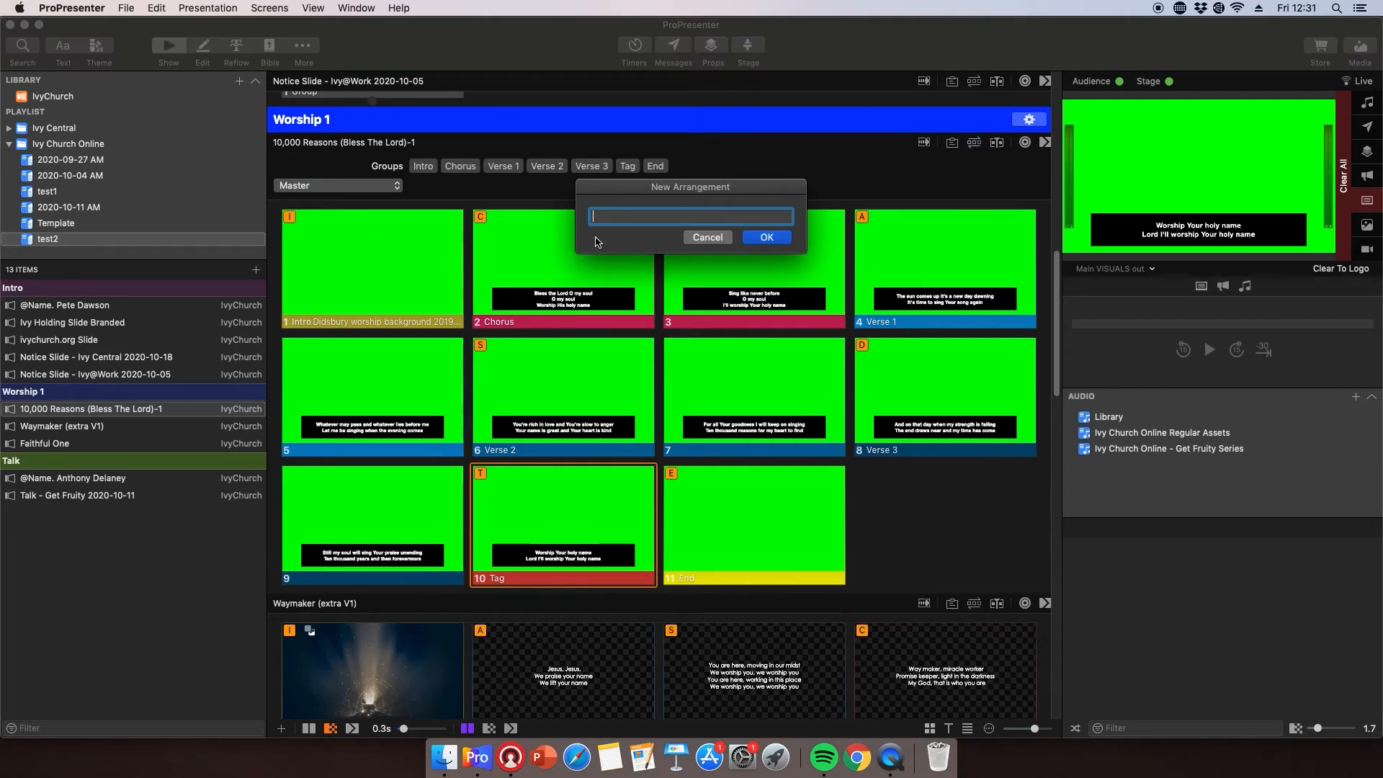
pyautogui.write('Paul track')
pyautogui.press('Return')
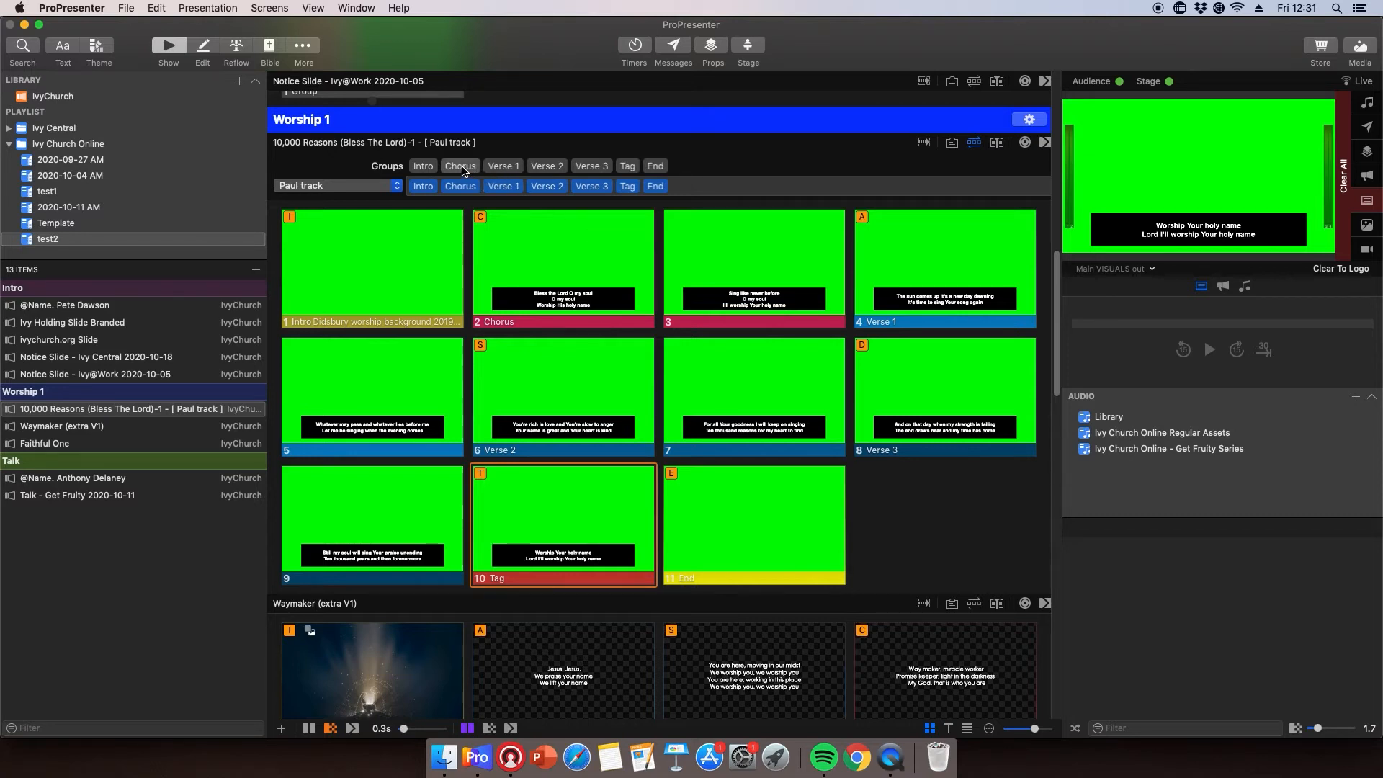
# Add a Chorus after Verse 1, a Chorus and an Intro after Verse 2, and two Choruses after Verse 3 in the new arrangement.
pyautogui.moveTo(494, 189)
pyautogui.moveTo(460, 166); pyautogui.dragTo(523, 188)
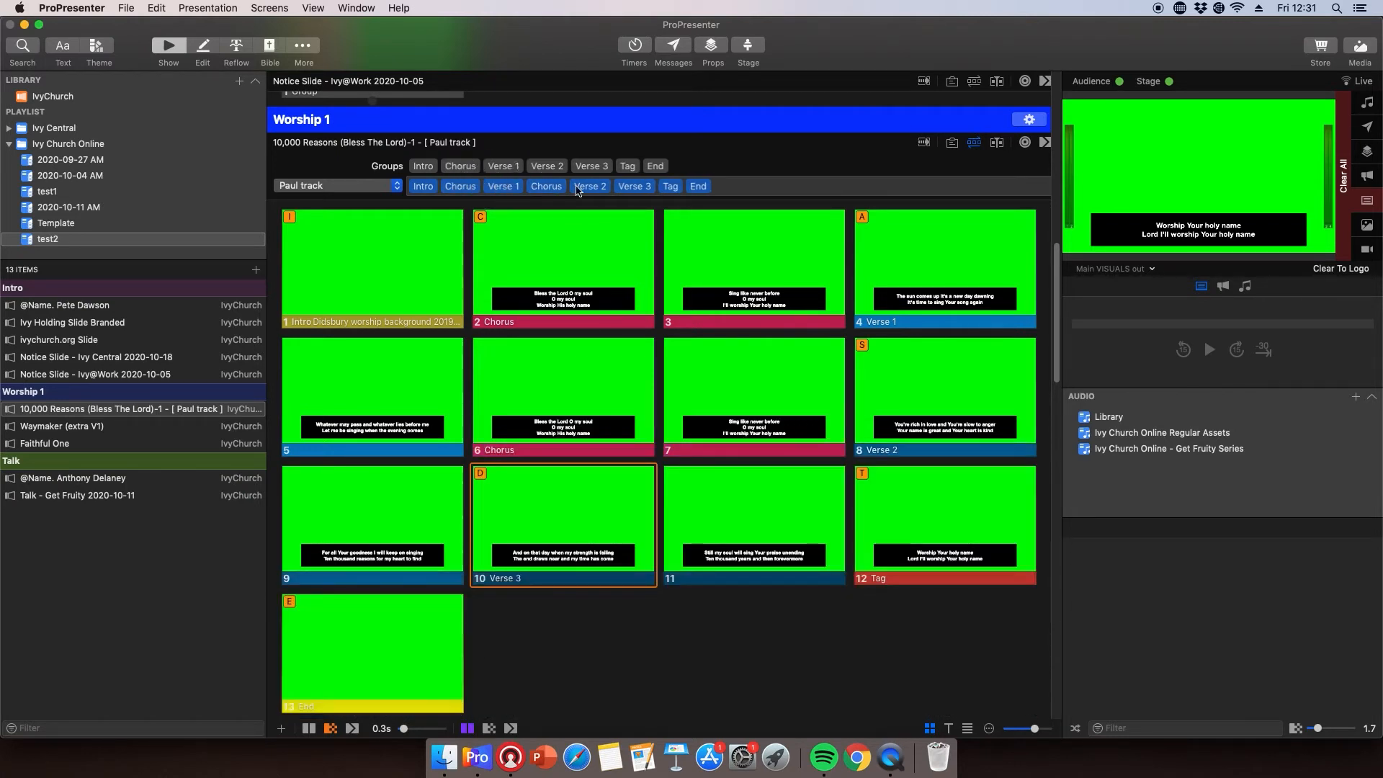
pyautogui.moveTo(454, 169); pyautogui.dragTo(615, 190)
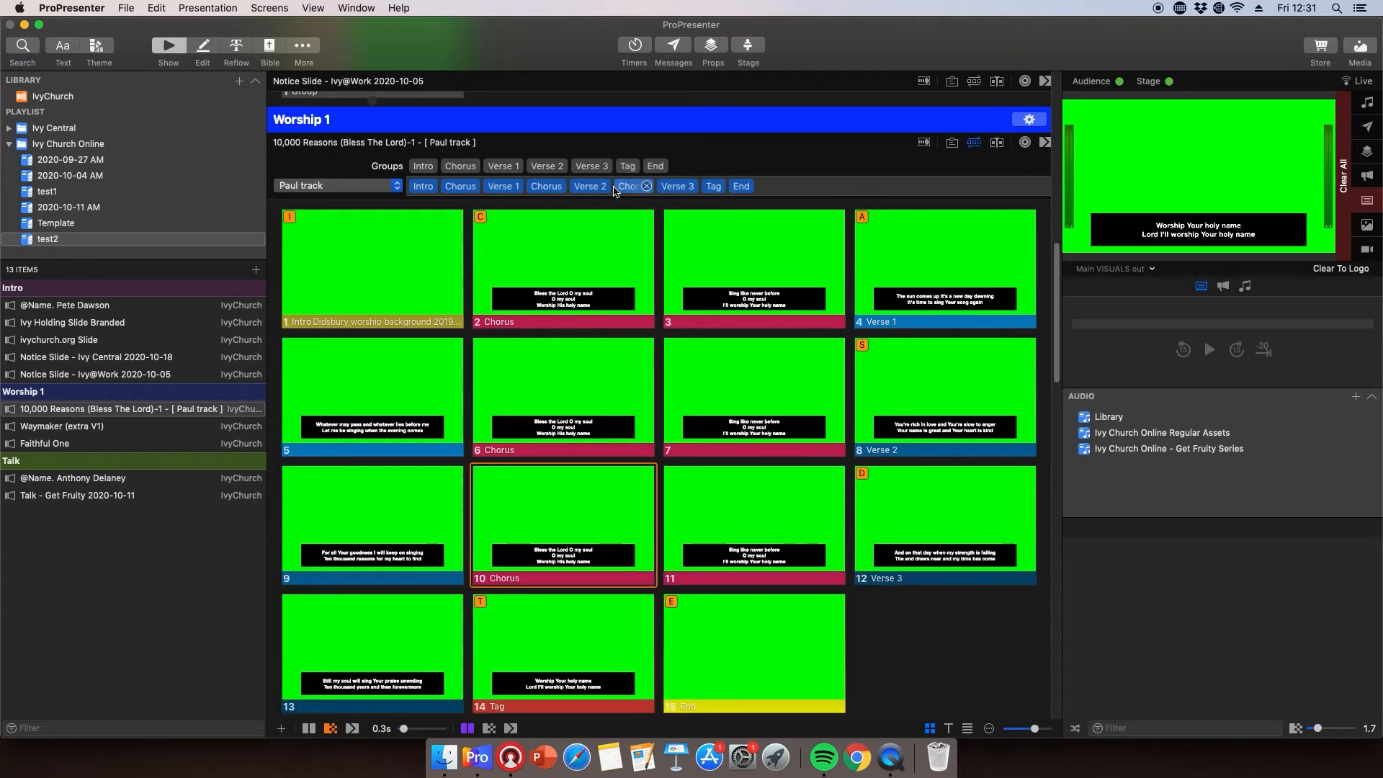
pyautogui.moveTo(427, 189); pyautogui.dragTo(652, 187)
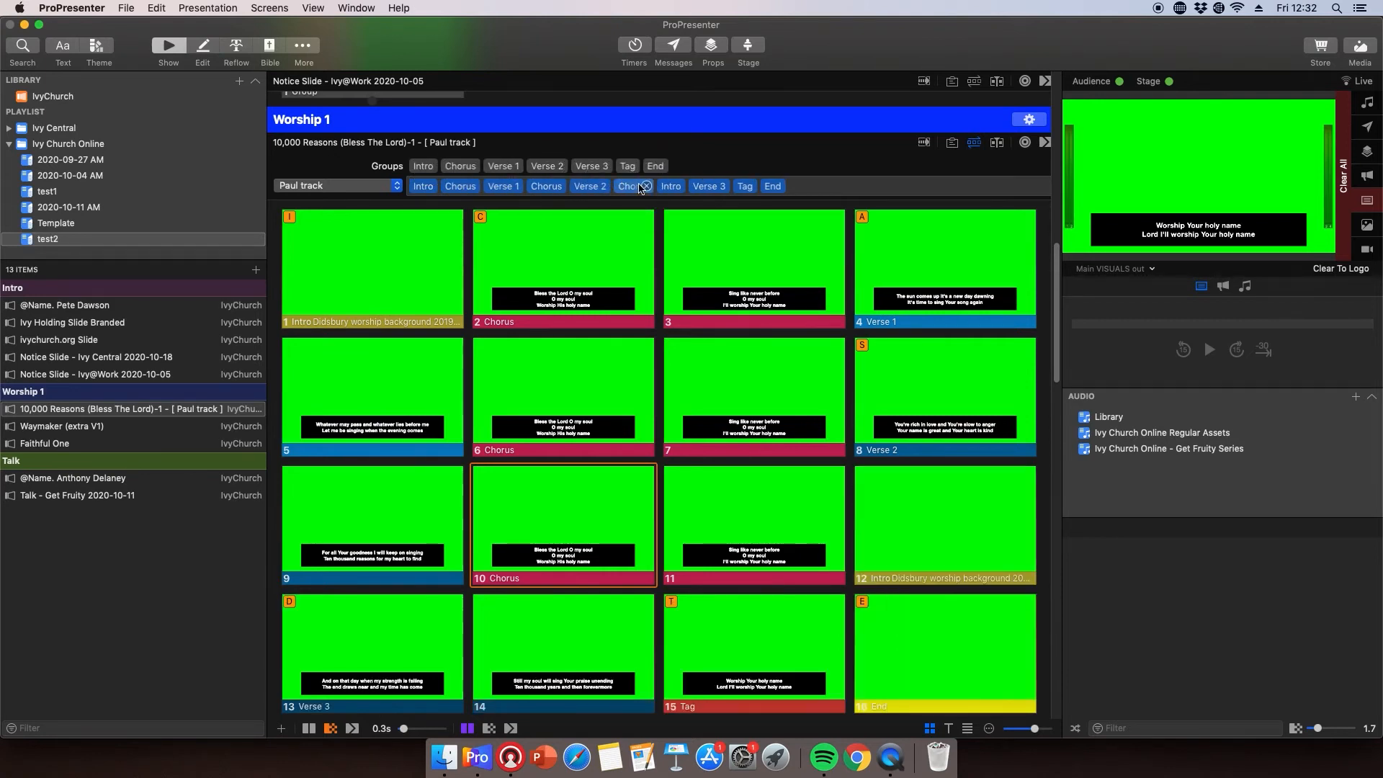
pyautogui.moveTo(462, 166); pyautogui.dragTo(735, 189)
pyautogui.moveTo(463, 168); pyautogui.dragTo(795, 185)
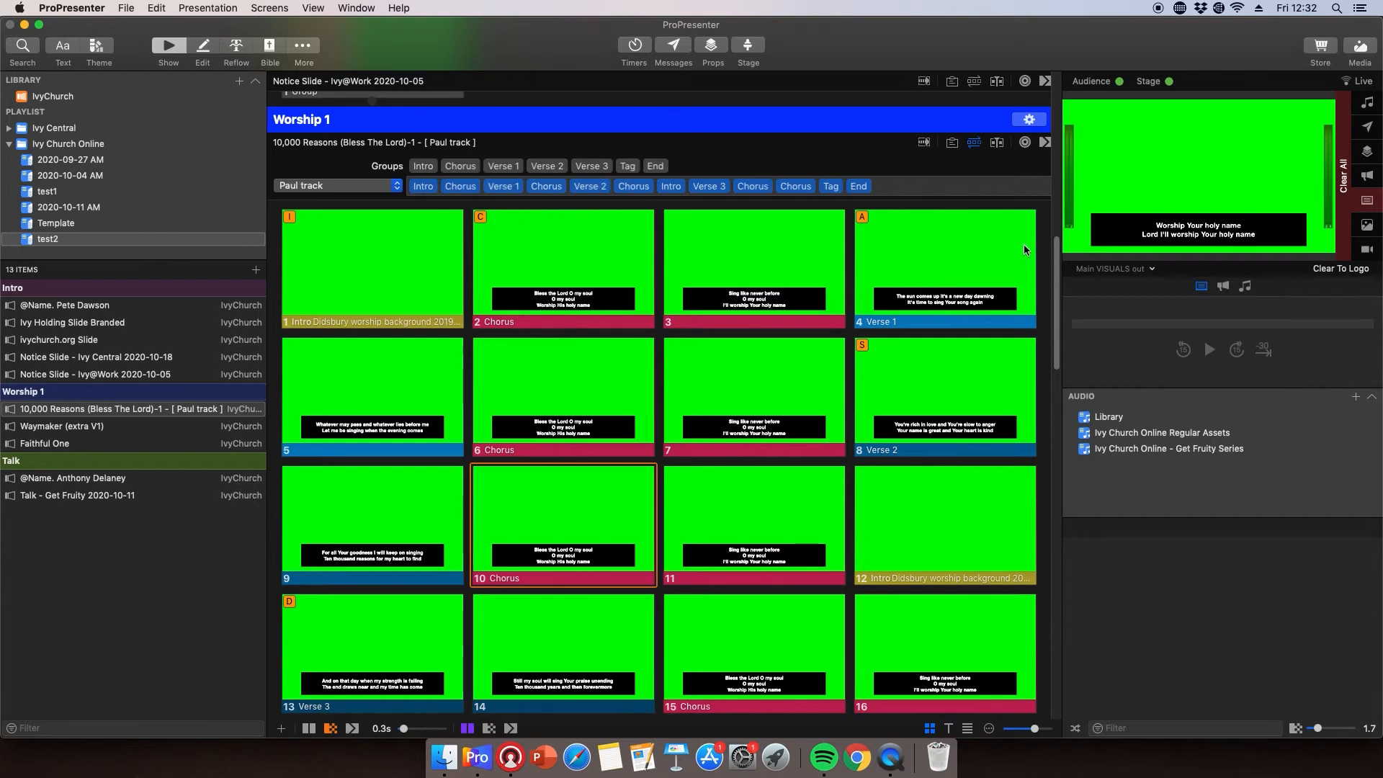
# Present the new arrangement live from the first Chorus slide, advancing one slide at a time to the Chorus at slide 10.
pyautogui.moveTo(1059, 251)
pyautogui.mouseDown()
pyautogui.moveTo(1065, 297)
pyautogui.moveTo(1062, 263)
pyautogui.mouseUp()
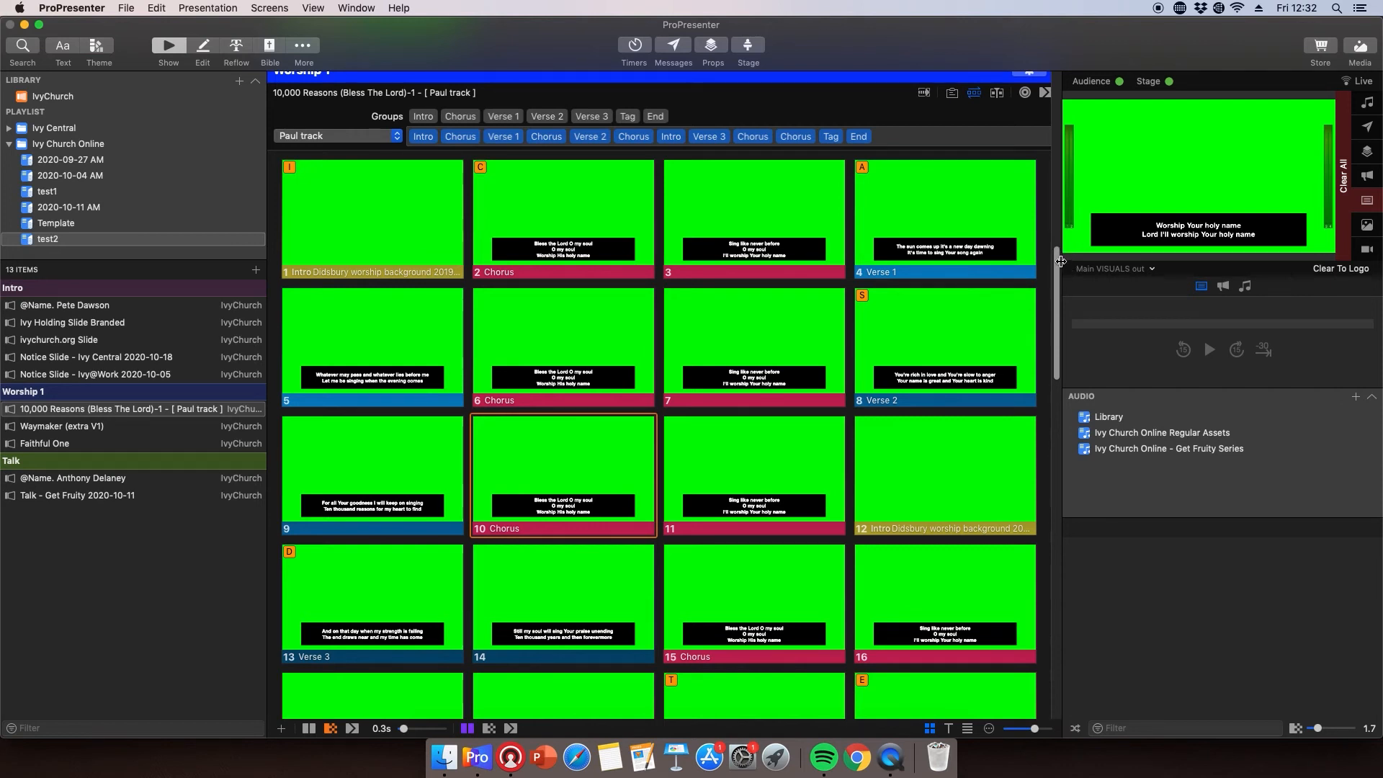
pyautogui.click(581, 201)
pyautogui.press('Right')
pyautogui.press('Right')
pyautogui.press('Right')
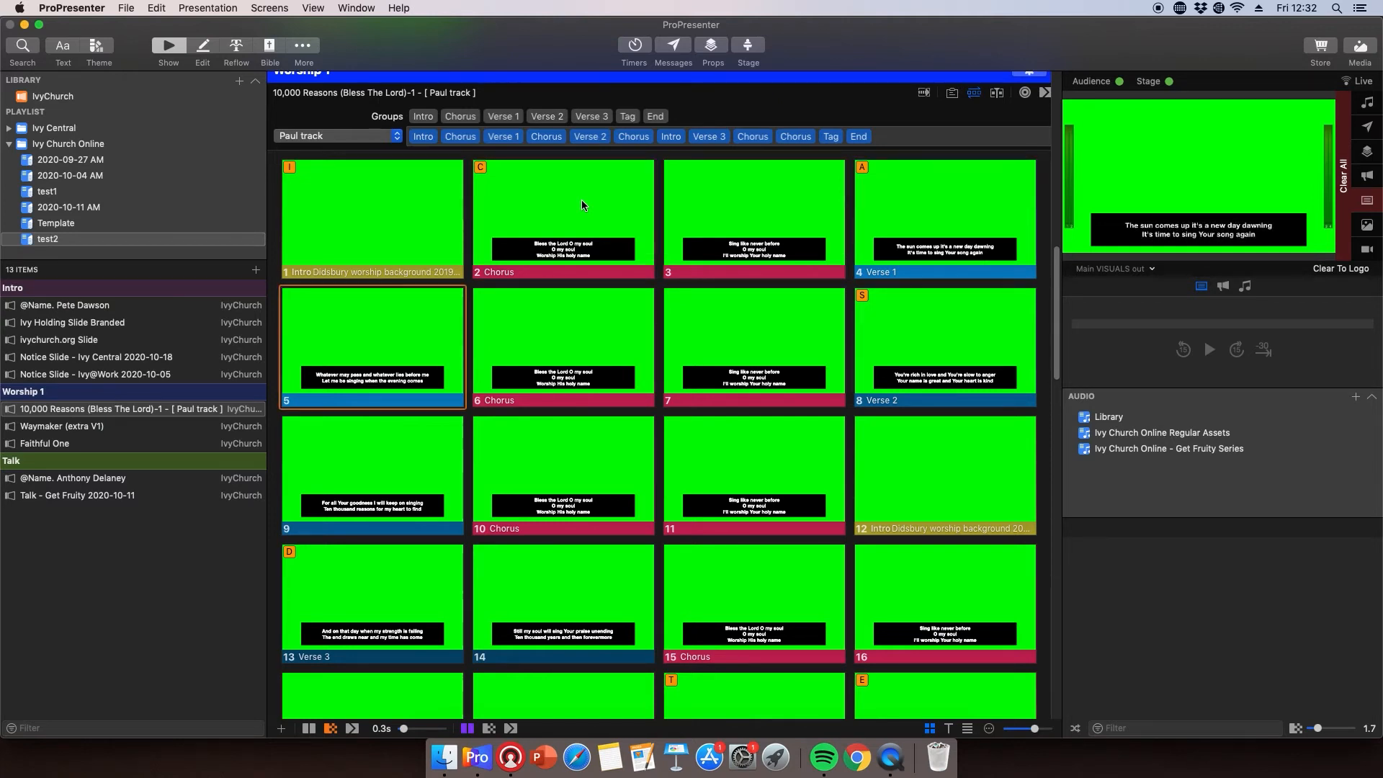
pyautogui.press('Right')
pyautogui.press('Right')
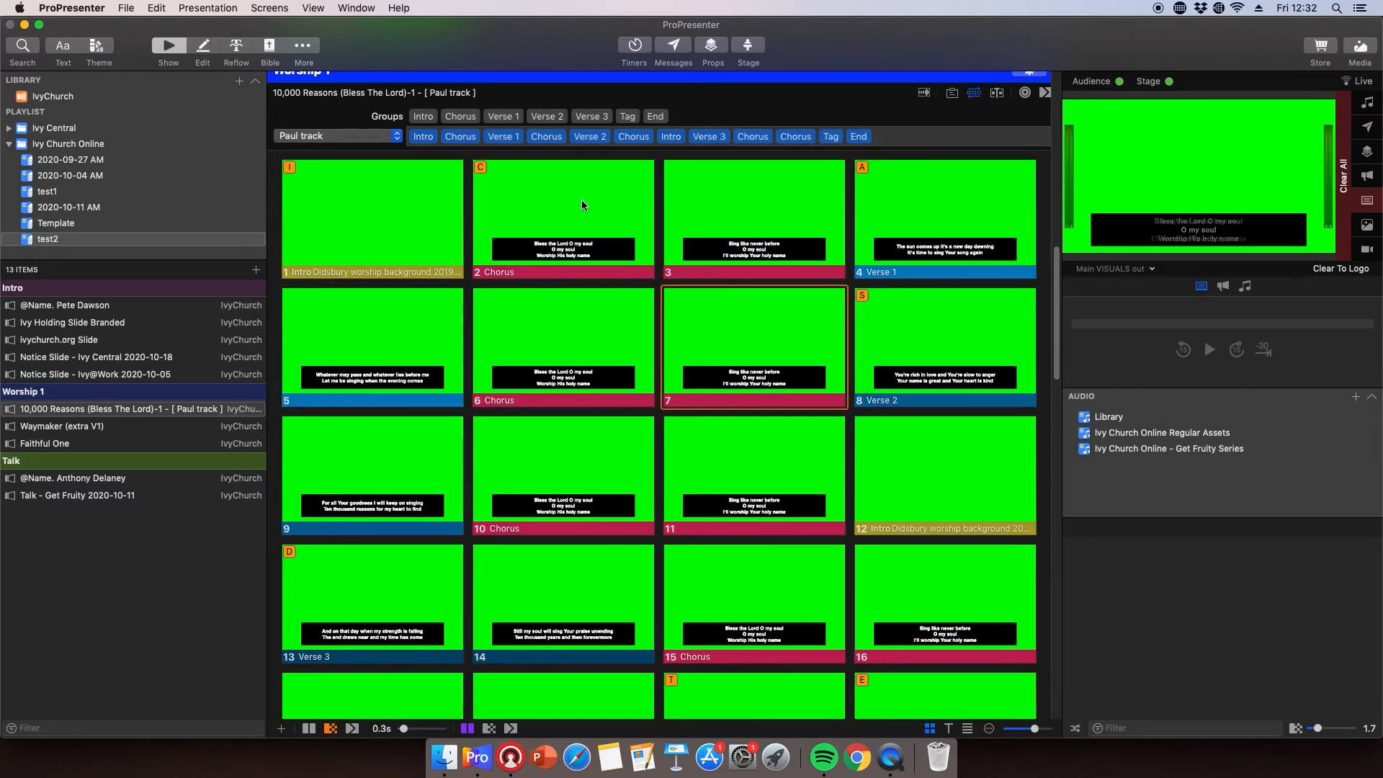
pyautogui.press('Right')
pyautogui.press('Right')
pyautogui.press('Right')
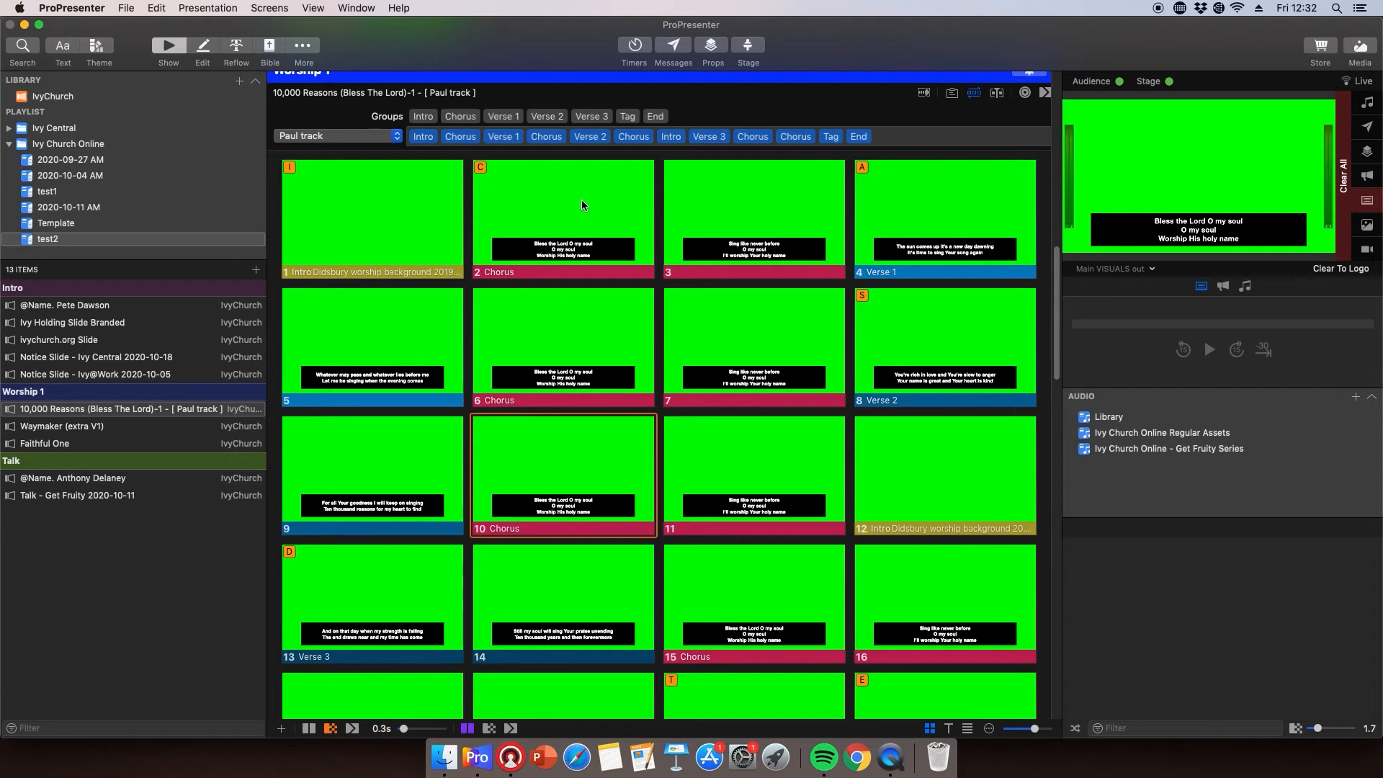
# Advance the live output one slide at a time from the Chorus at slide 10 to slide 16.
pyautogui.press('Right')
pyautogui.press('Right')
pyautogui.press('Right')
pyautogui.press('Right')
pyautogui.press('Right')
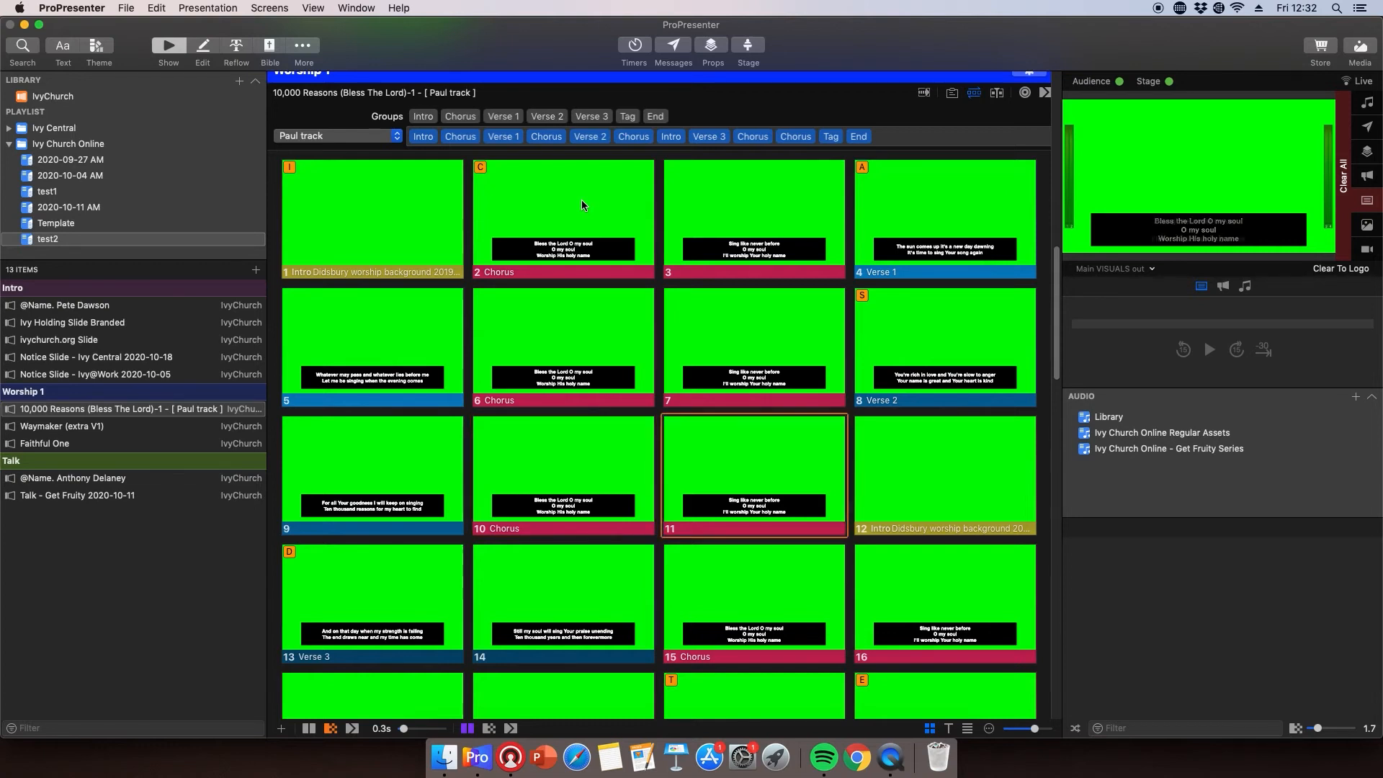
pyautogui.press('Right')
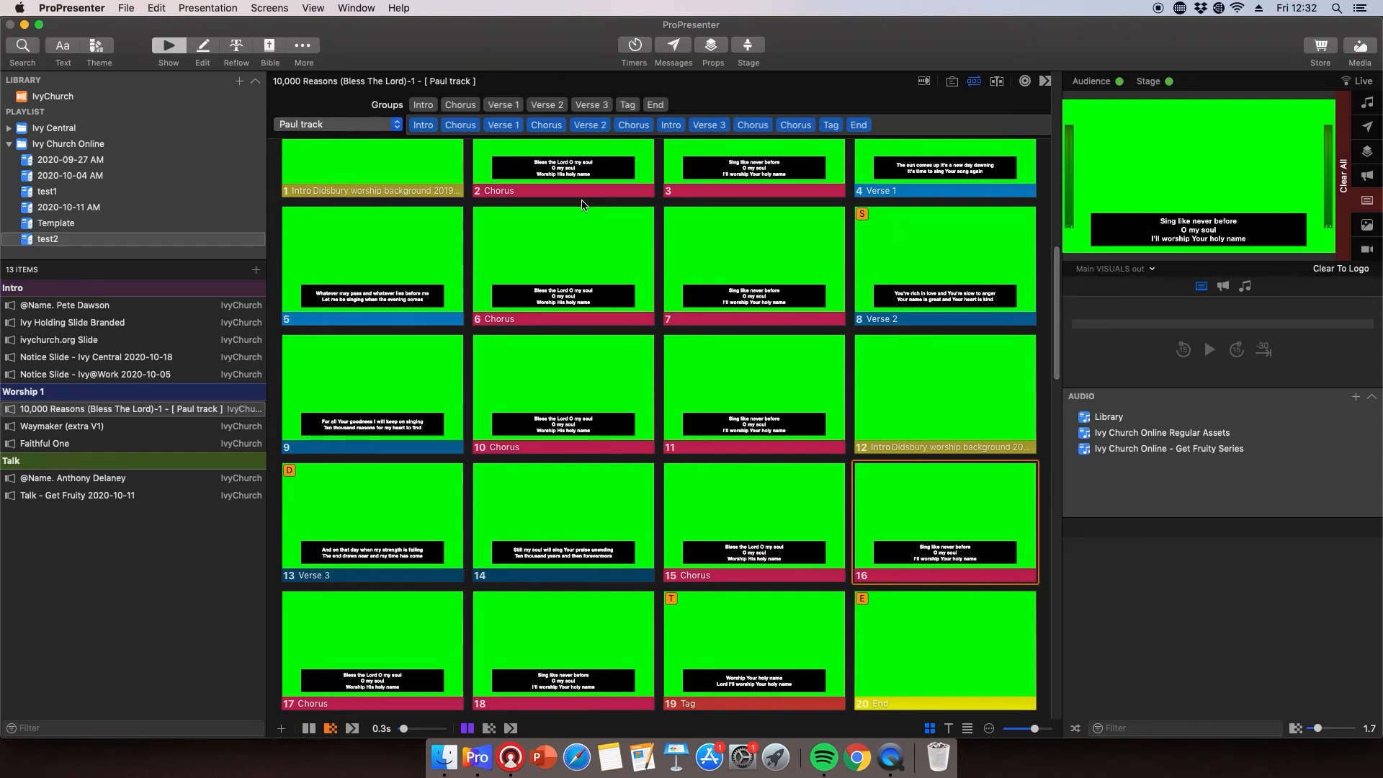
# Insert two Tag groups directly after the Intro in the custom track arrangement, and two End groups in front of those Tags.
pyautogui.scroll(3, 582, 206)
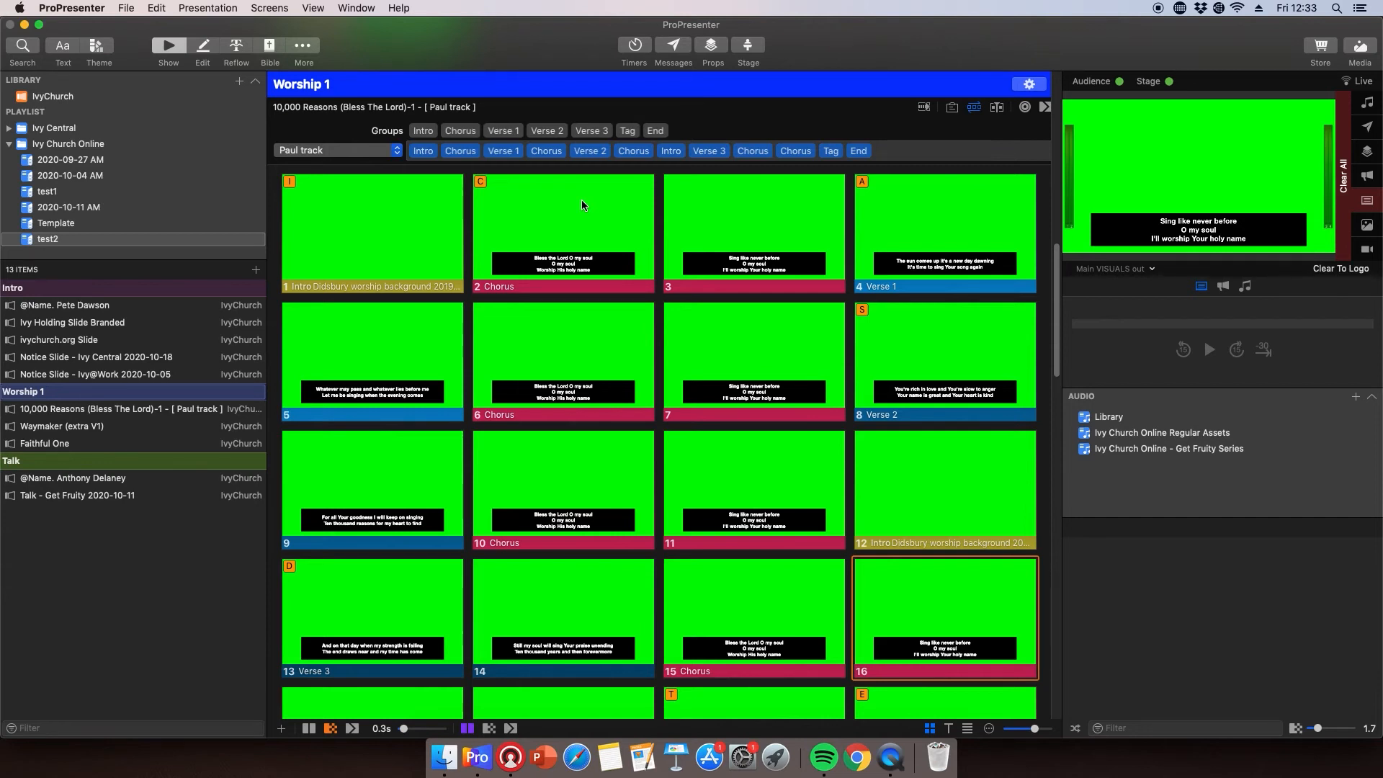
pyautogui.click(397, 151)
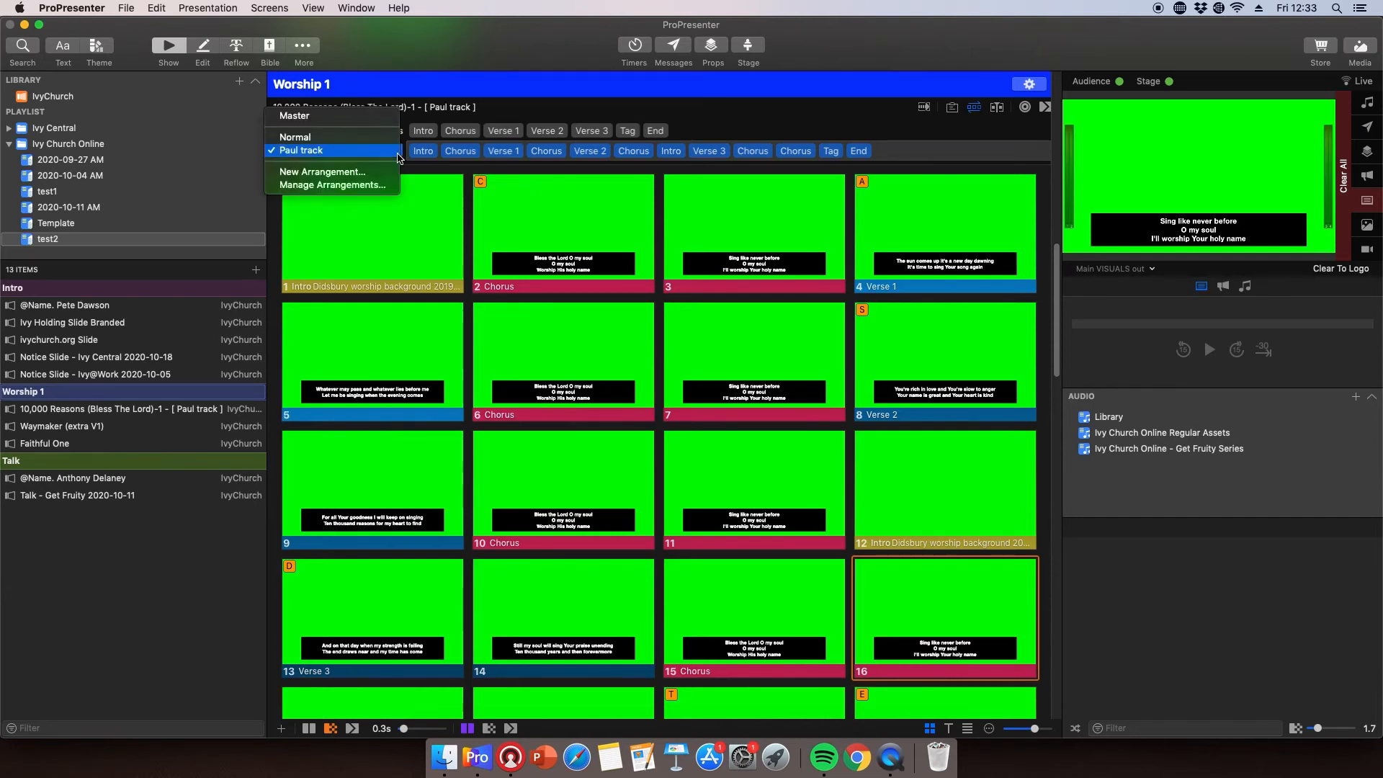
pyautogui.click(829, 125)
pyautogui.moveTo(627, 134); pyautogui.dragTo(432, 152)
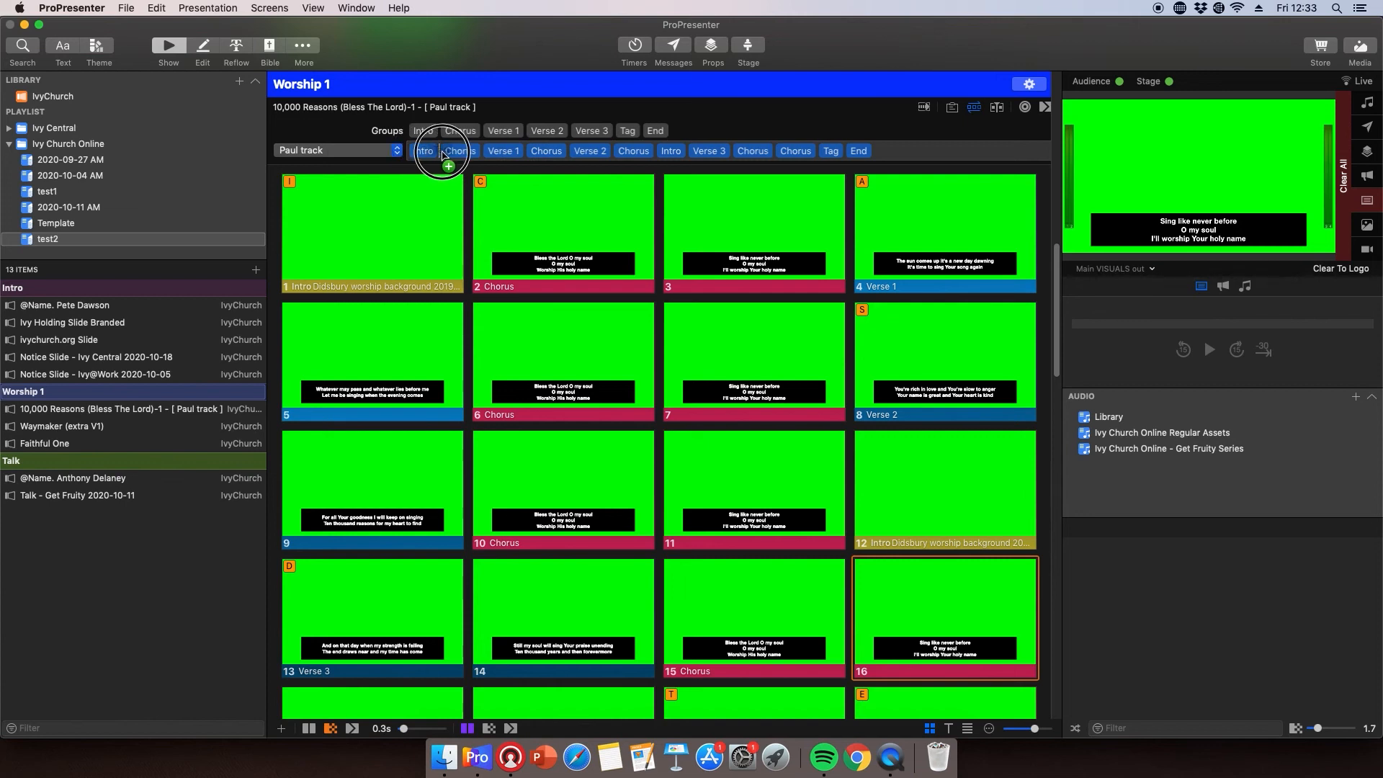
pyautogui.moveTo(630, 137); pyautogui.dragTo(468, 157)
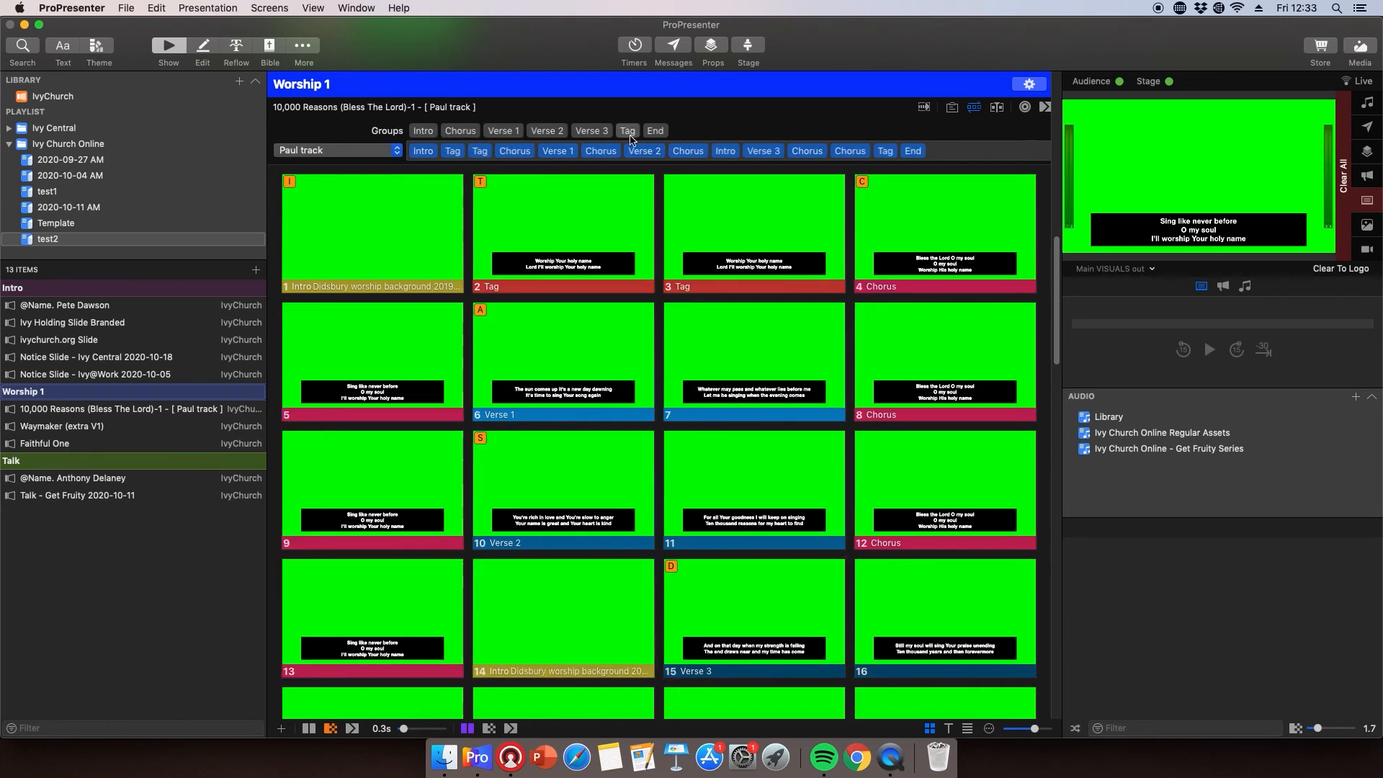
pyautogui.moveTo(656, 134); pyautogui.dragTo(447, 153)
pyautogui.moveTo(643, 136); pyautogui.dragTo(476, 153)
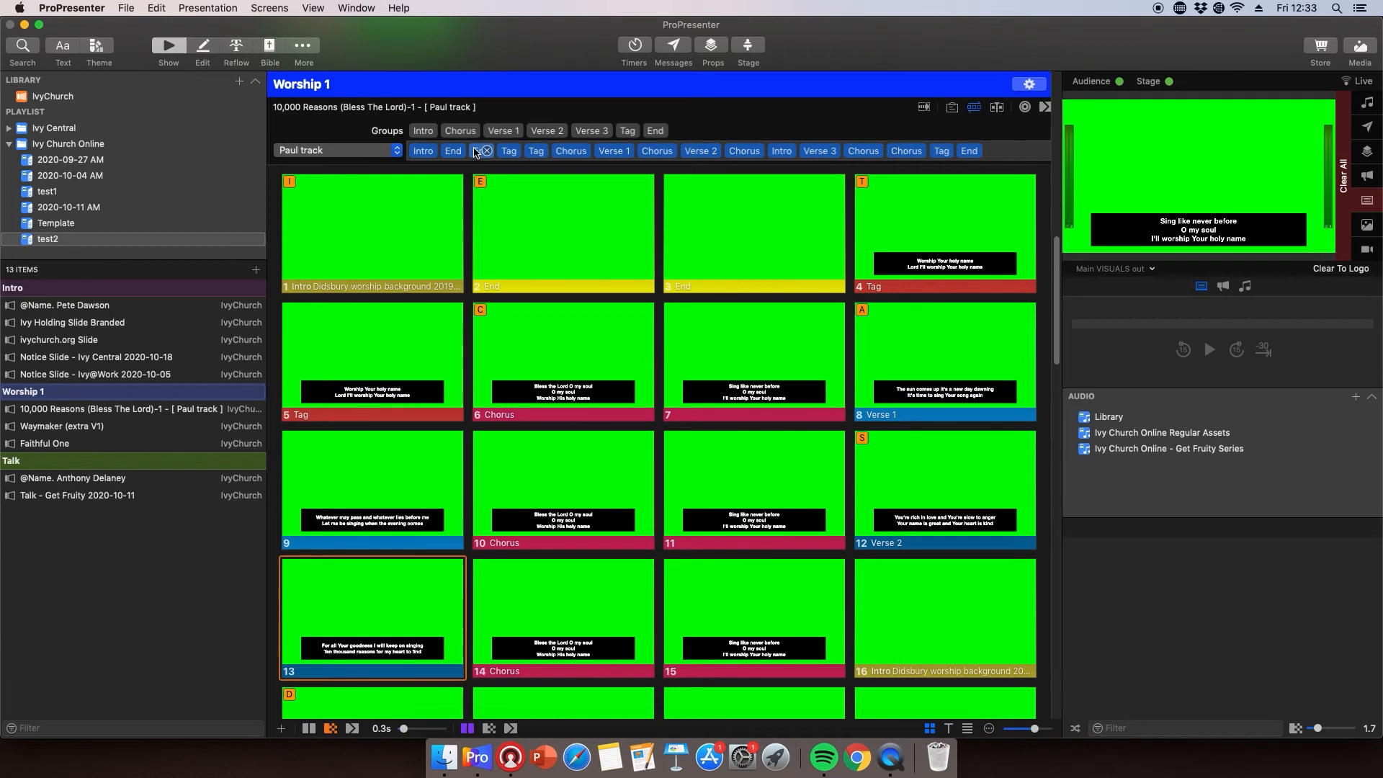
# Switch 10,000 Reasons to the Normal arrangement and add an extra Chorus after Verse 3.
pyautogui.click(396, 152)
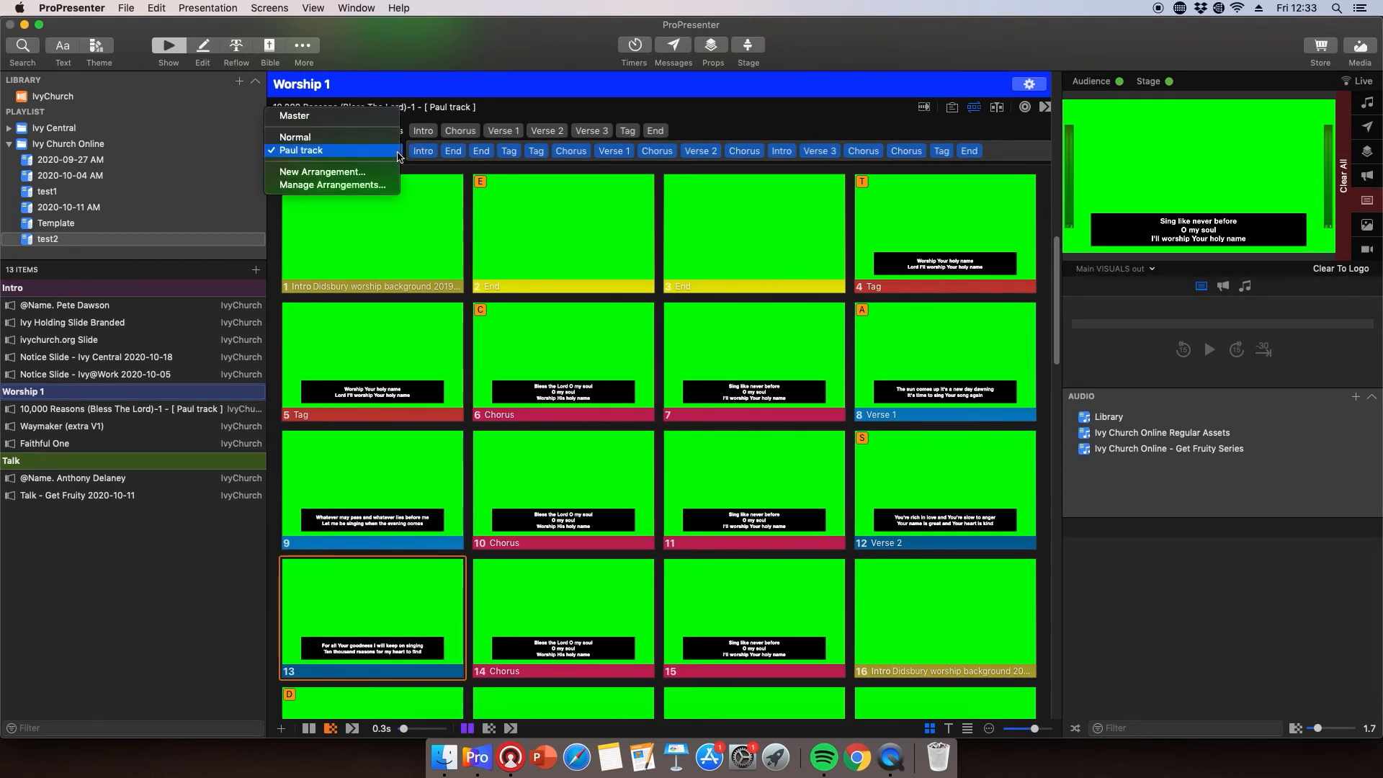
pyautogui.click(329, 138)
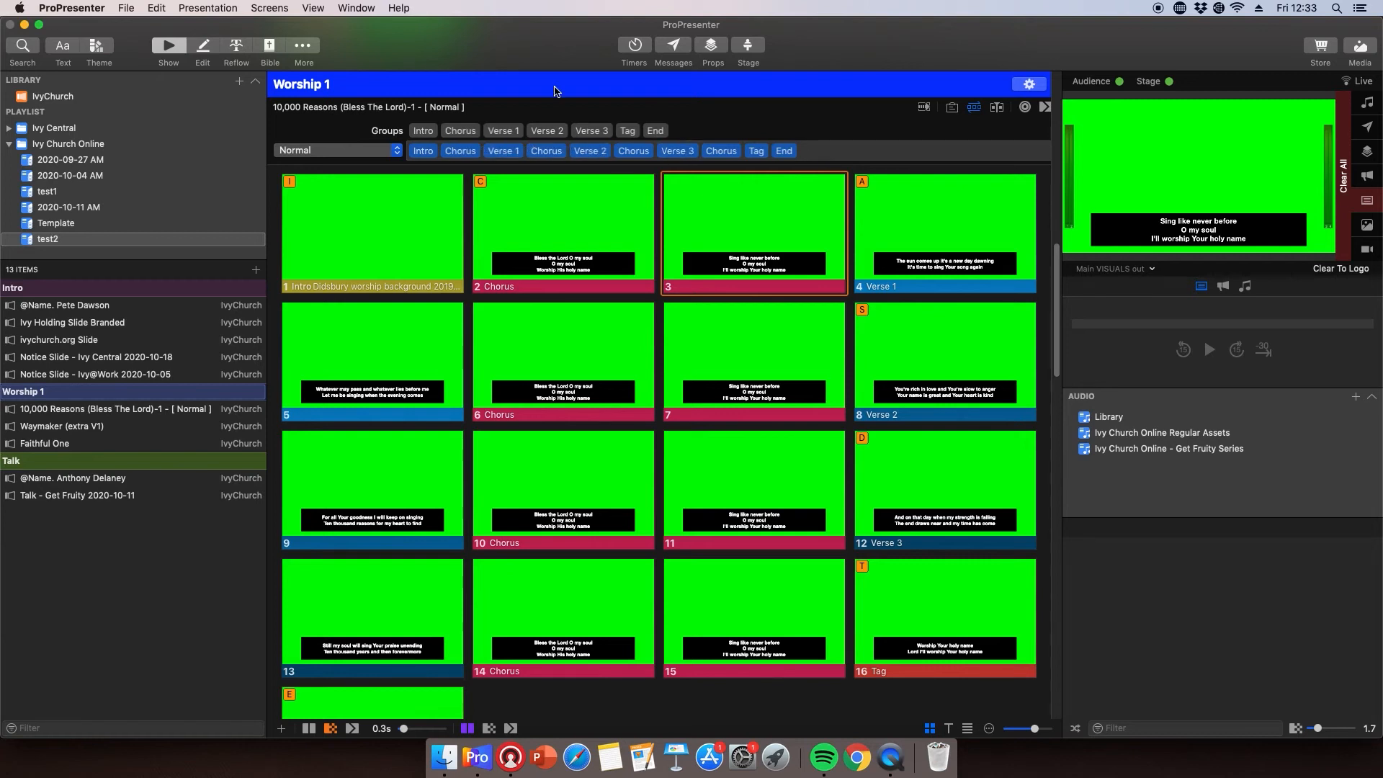
pyautogui.moveTo(471, 132); pyautogui.dragTo(738, 154)
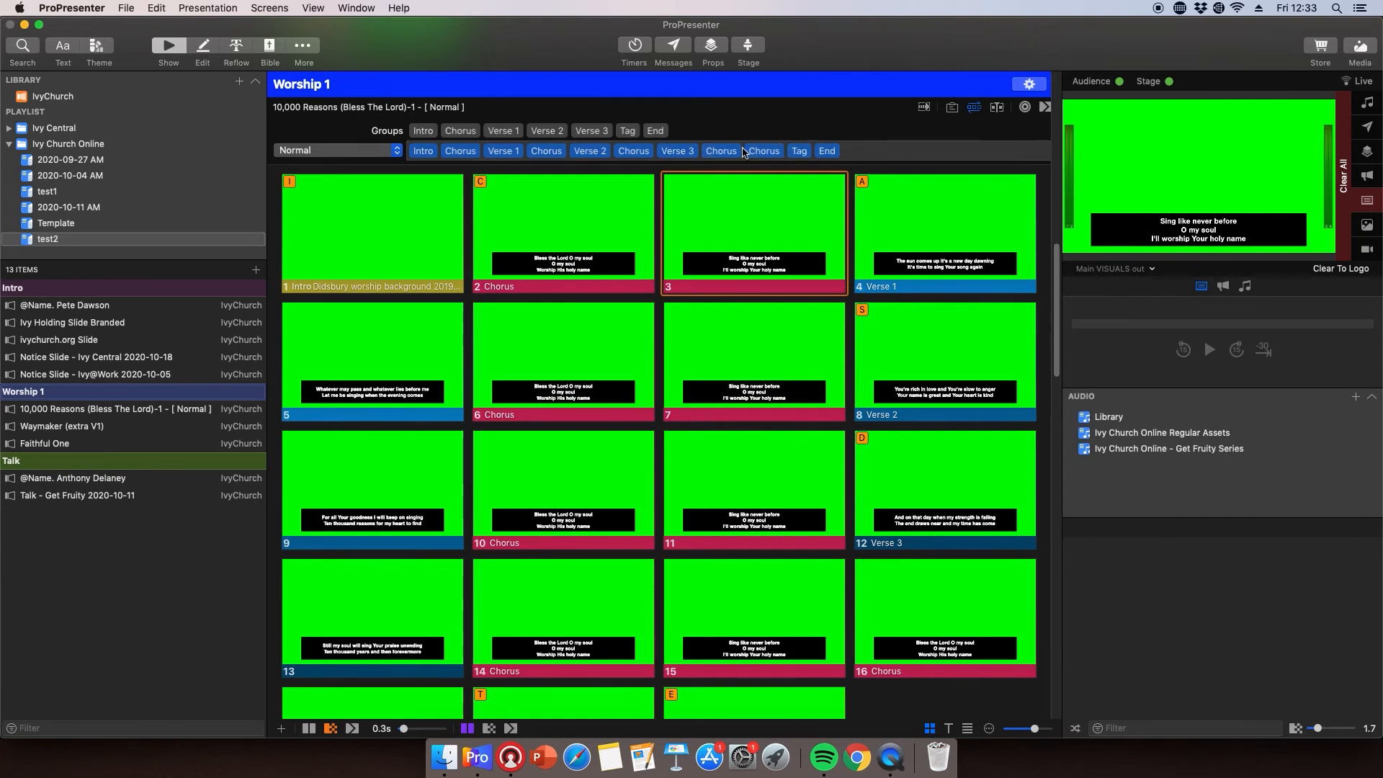
pyautogui.click(734, 150)
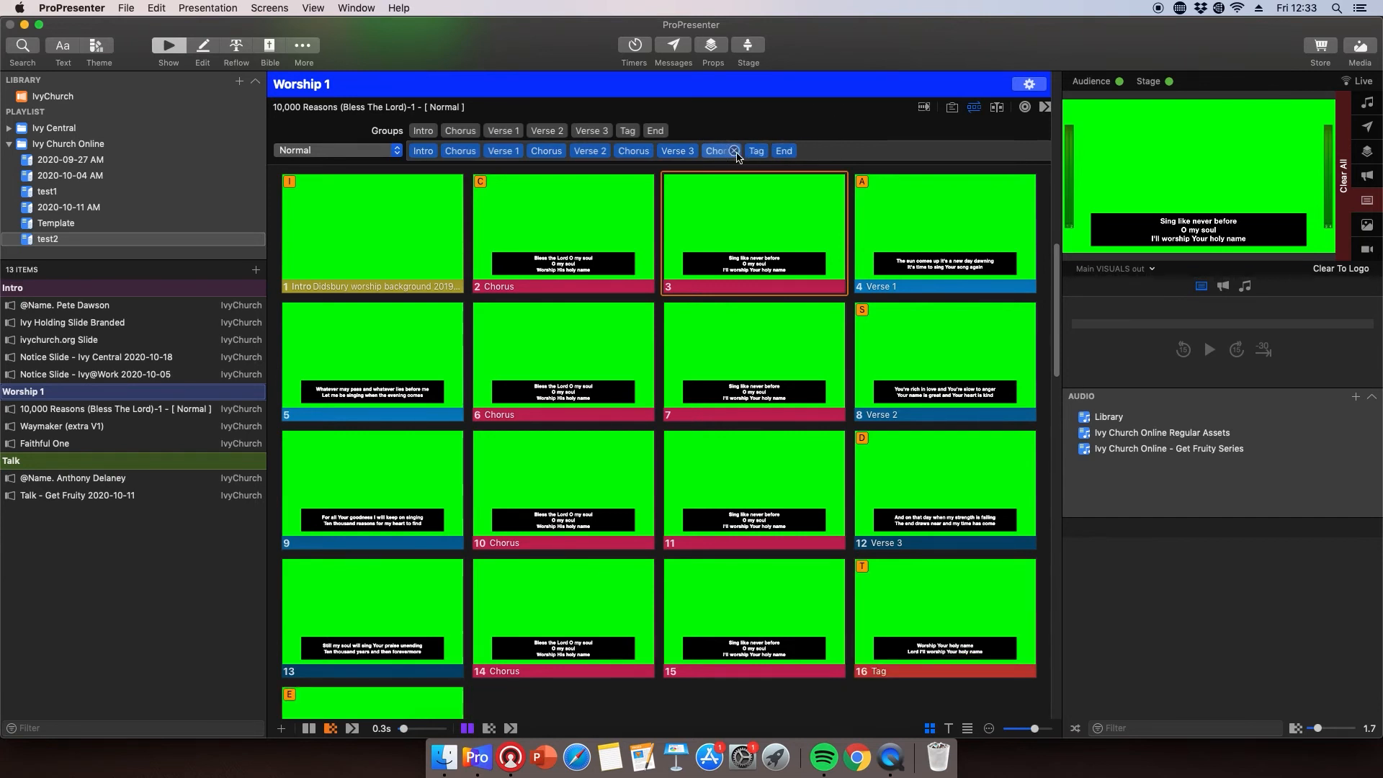
pyautogui.moveTo(458, 130); pyautogui.dragTo(702, 152)
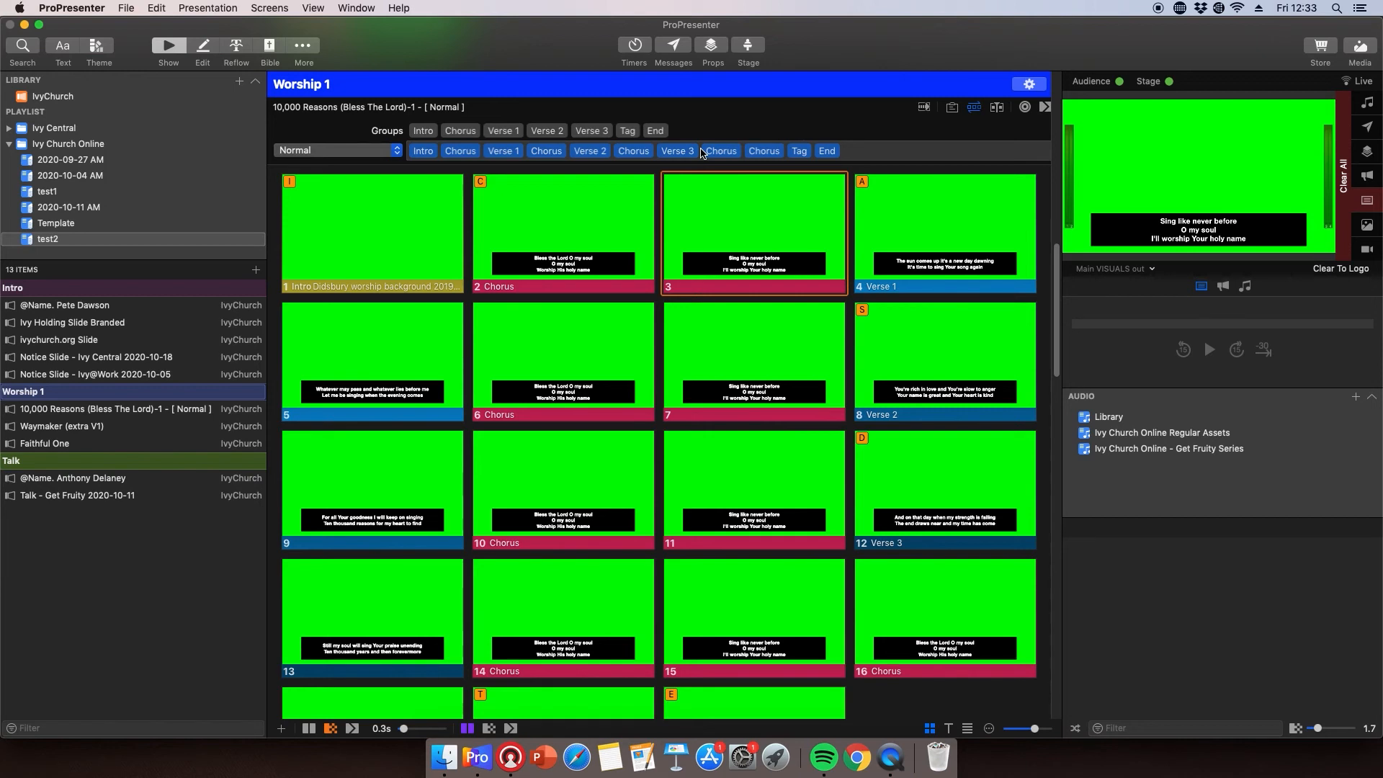
# Toggle the arrangement display of 10,000 Reasons off and on several times, leaving it hidden.
pyautogui.click(974, 108)
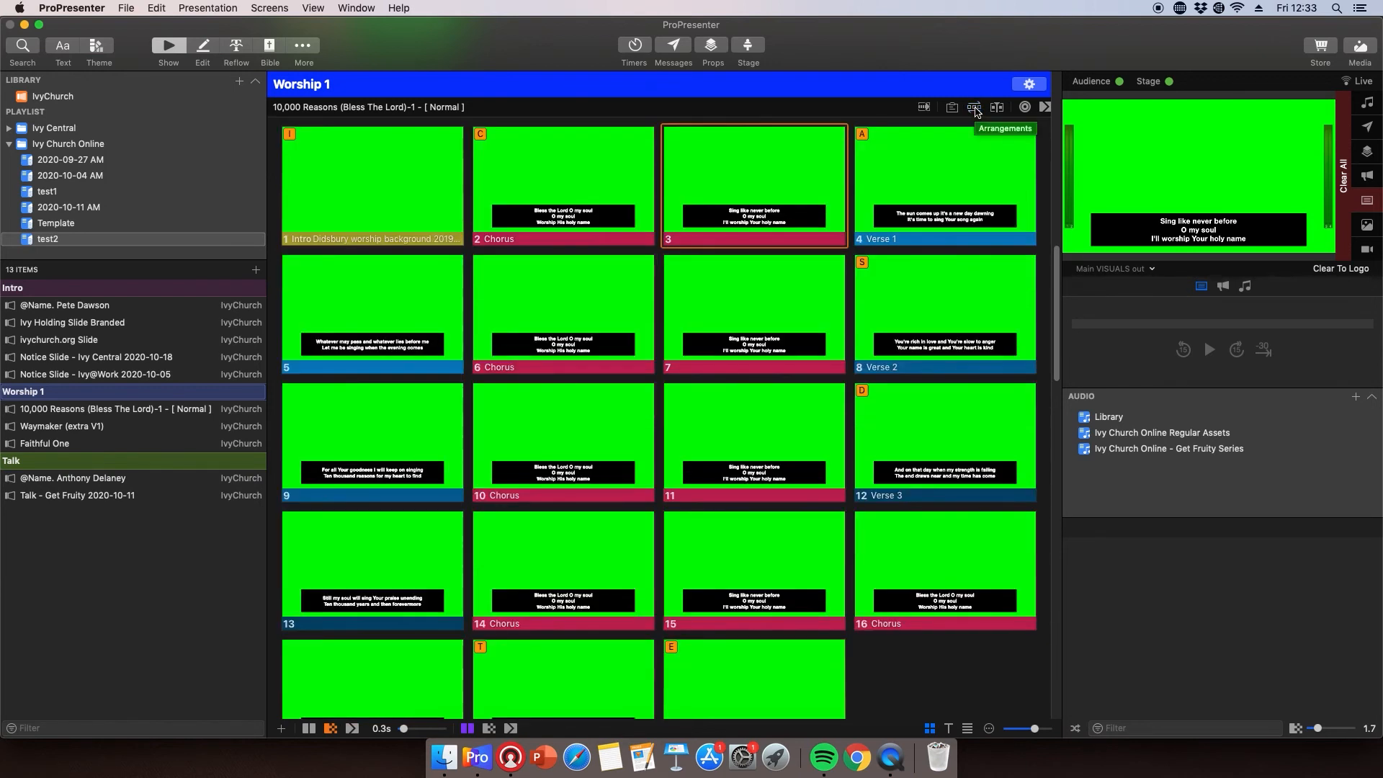
pyautogui.click(974, 108)
pyautogui.click(974, 108)
pyautogui.click(974, 108)
pyautogui.click(974, 108)
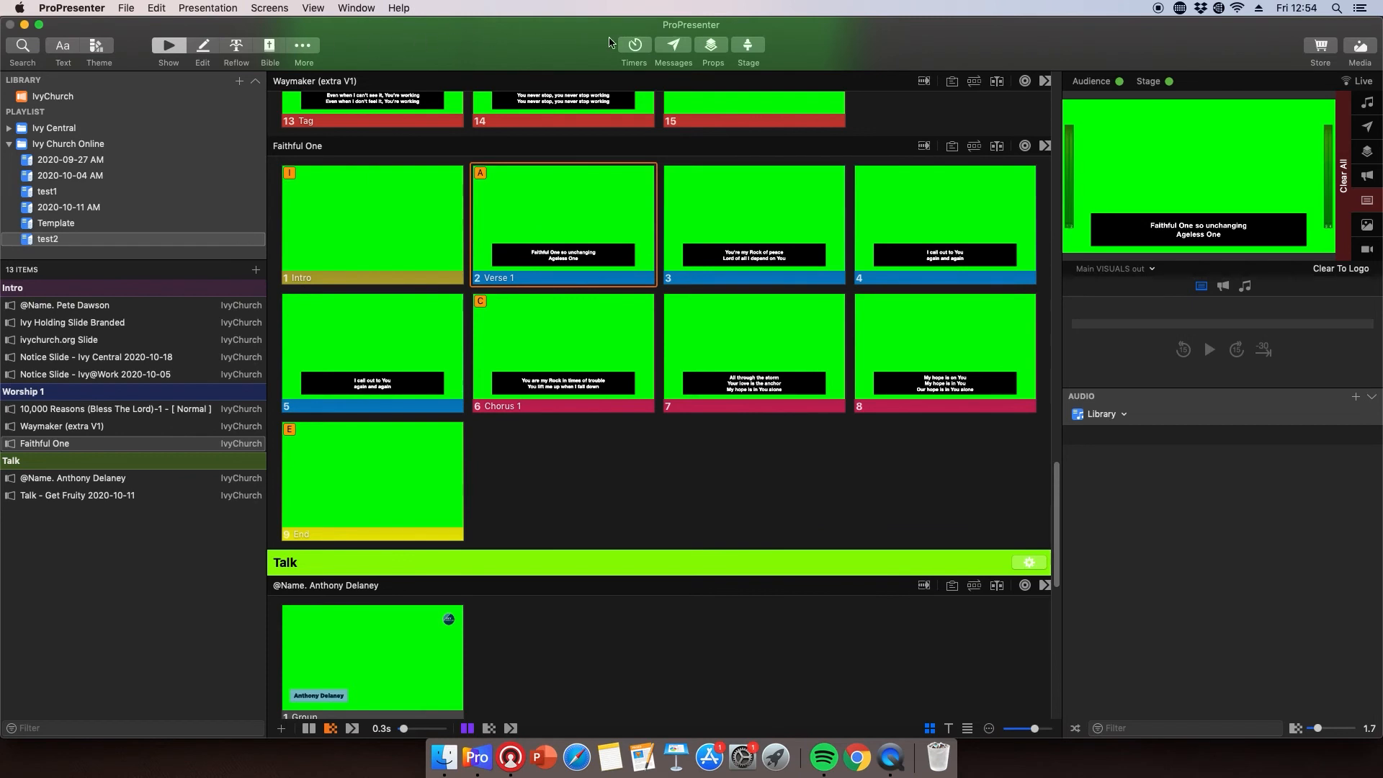
# Add the Ivy Church Countdown and IVY WELCOME videos from Regular assets to the start of Intro, and End Screen.mp4 to the end of Talk.
pyautogui.click(1359, 46)
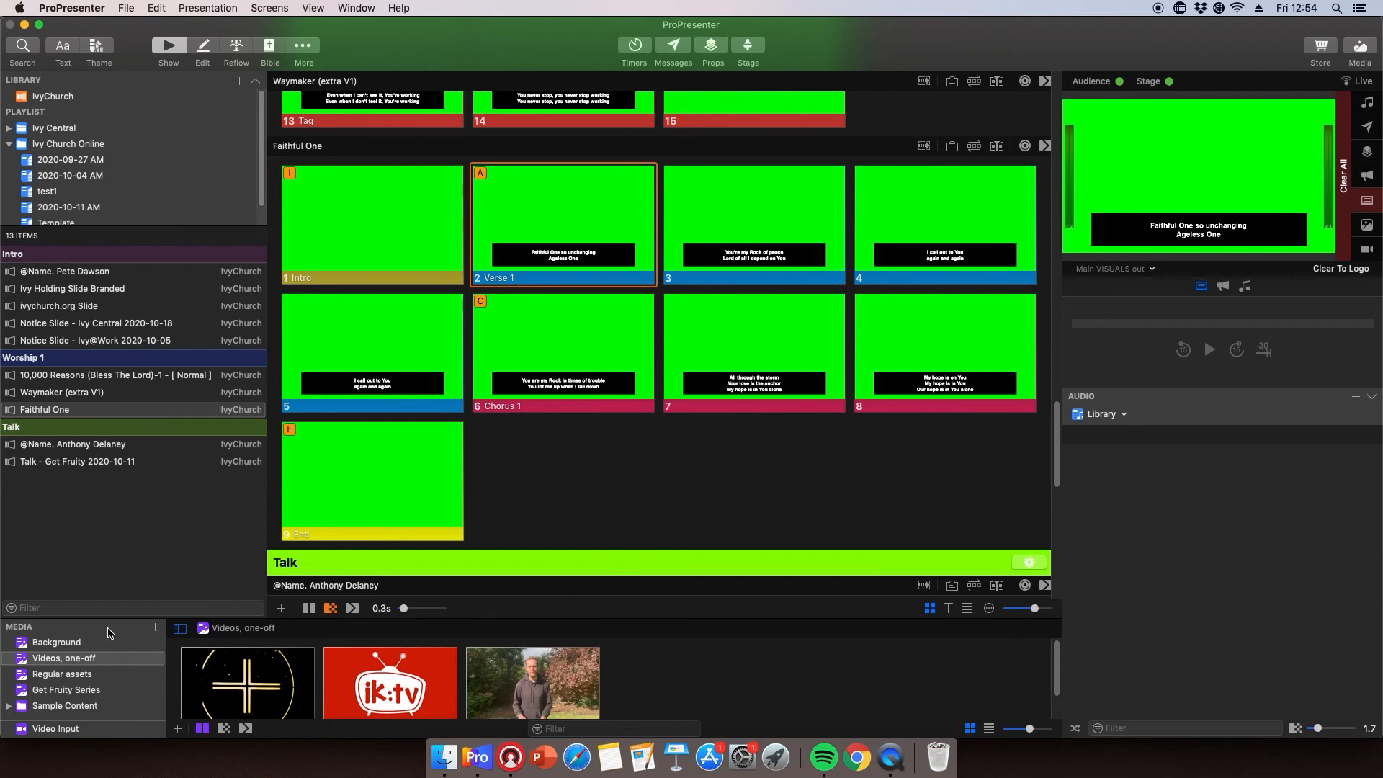
pyautogui.moveTo(110, 624); pyautogui.dragTo(111, 554)
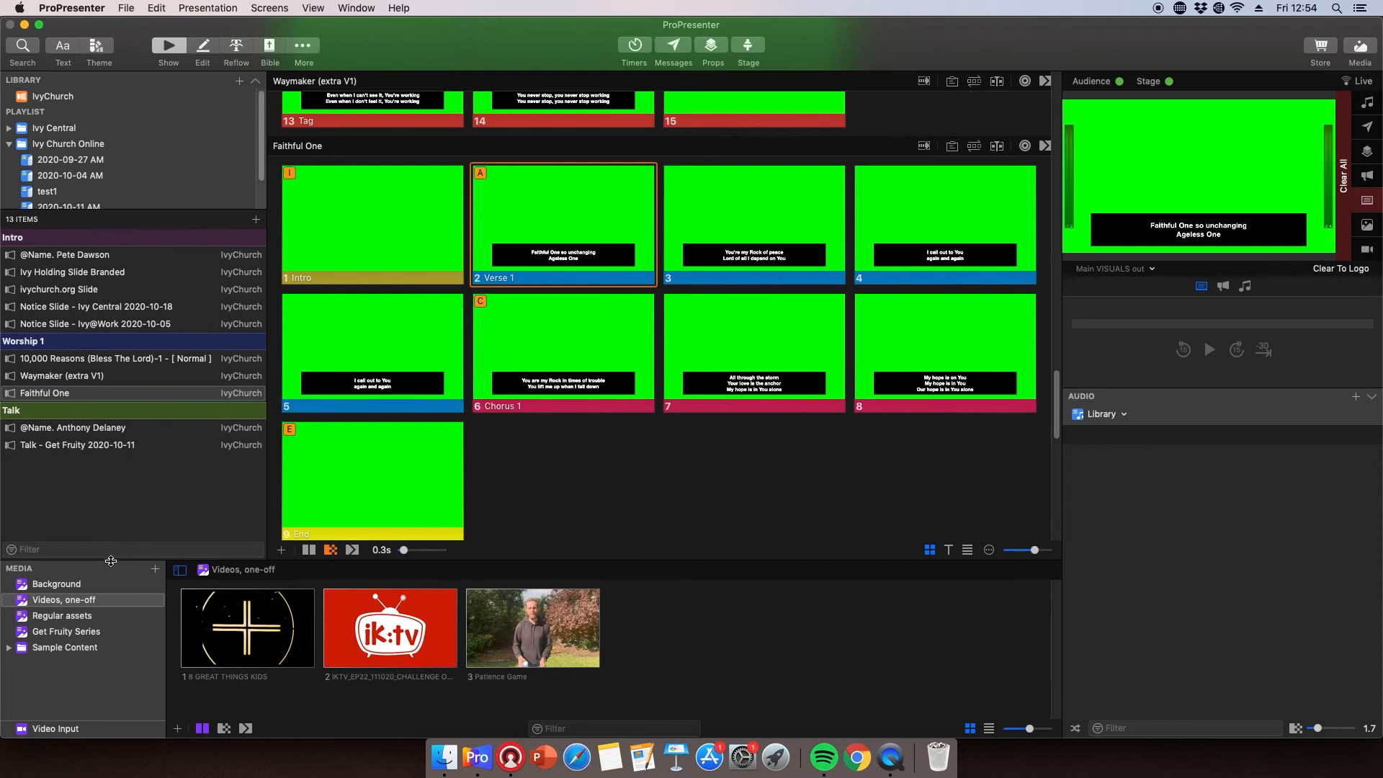
pyautogui.click(95, 618)
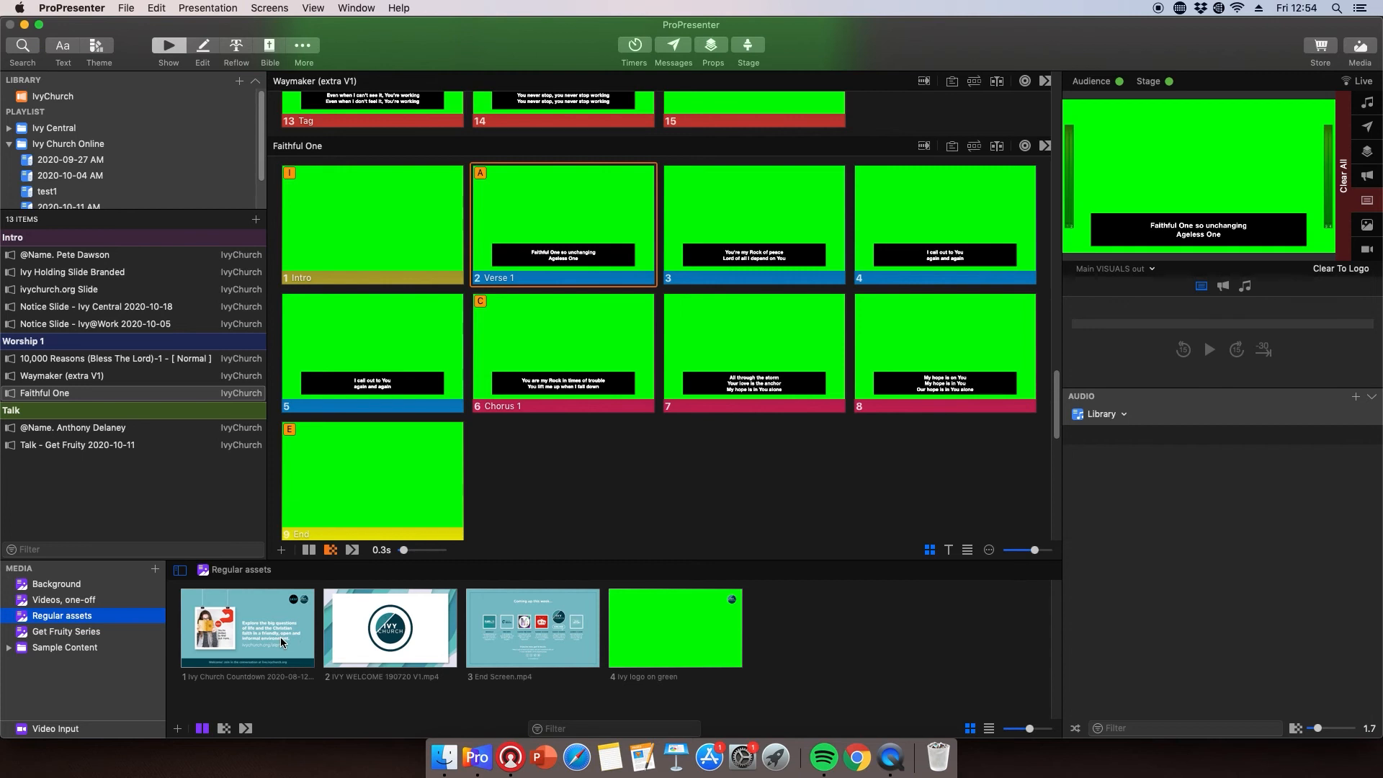
pyautogui.moveTo(283, 639); pyautogui.dragTo(151, 252)
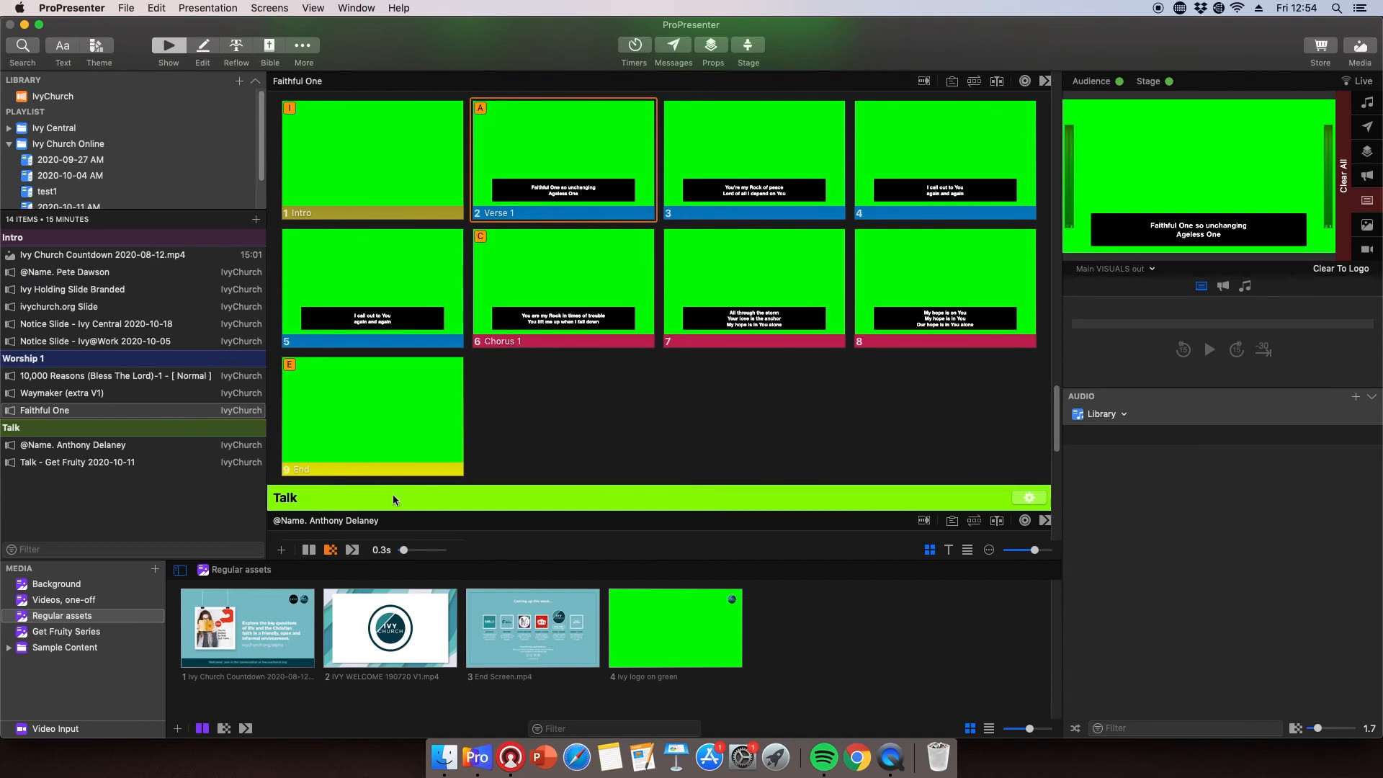
pyautogui.moveTo(415, 633); pyautogui.dragTo(141, 272)
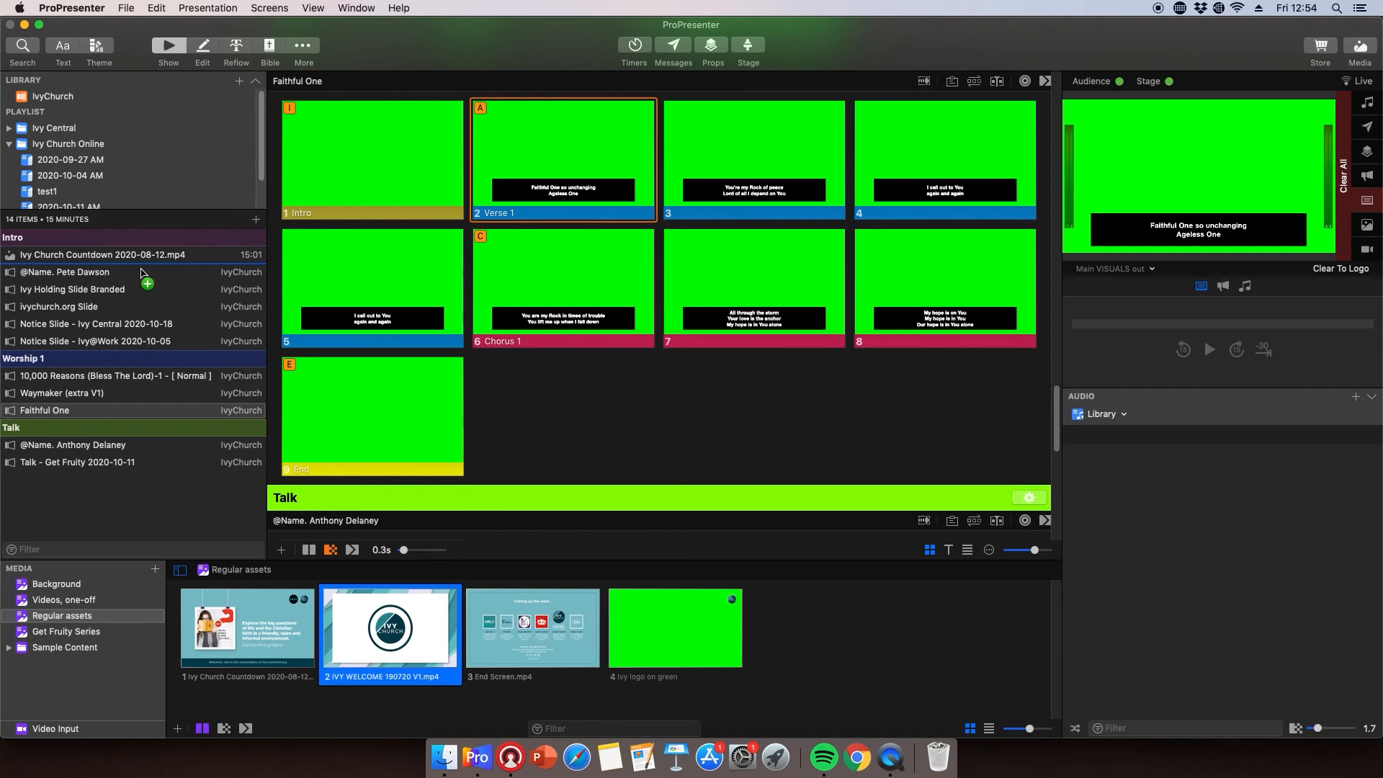
pyautogui.moveTo(525, 644); pyautogui.dragTo(169, 534)
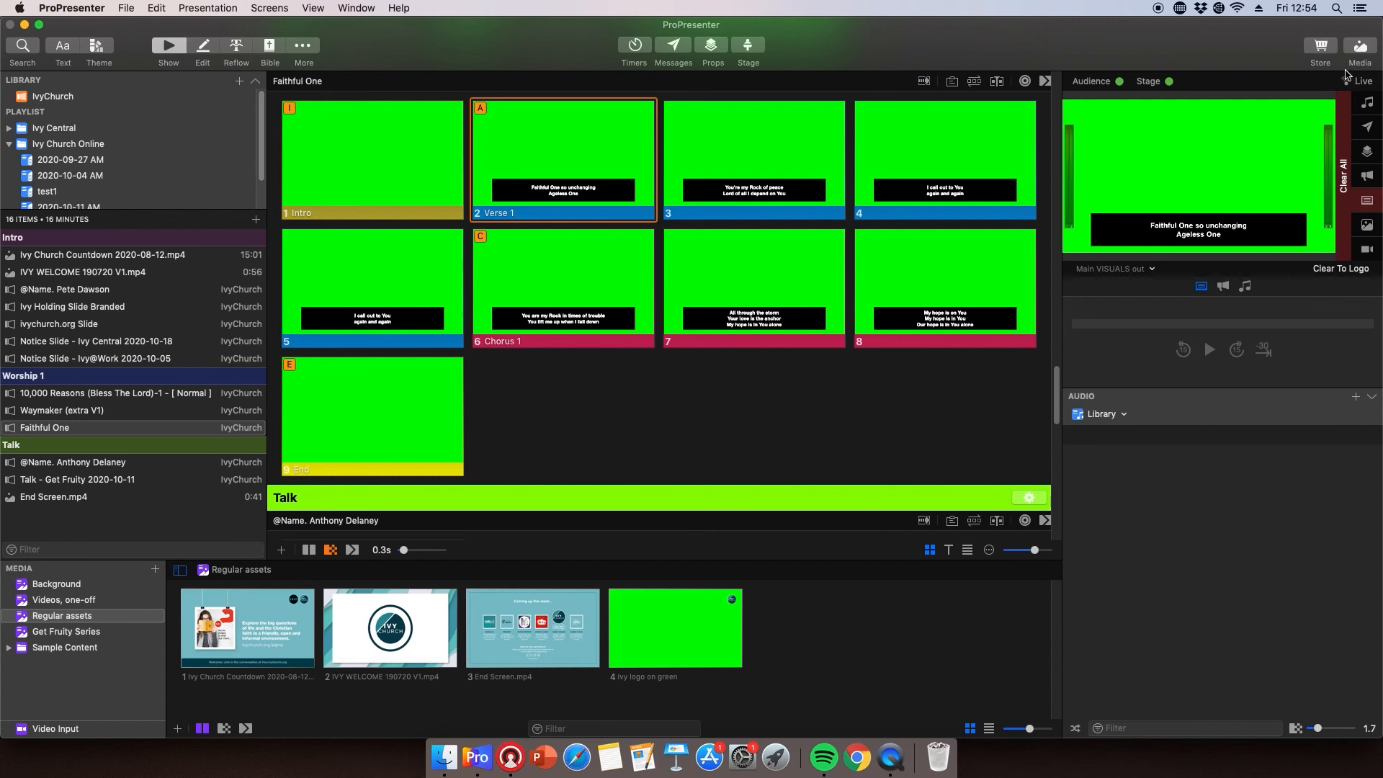
pyautogui.click(1361, 47)
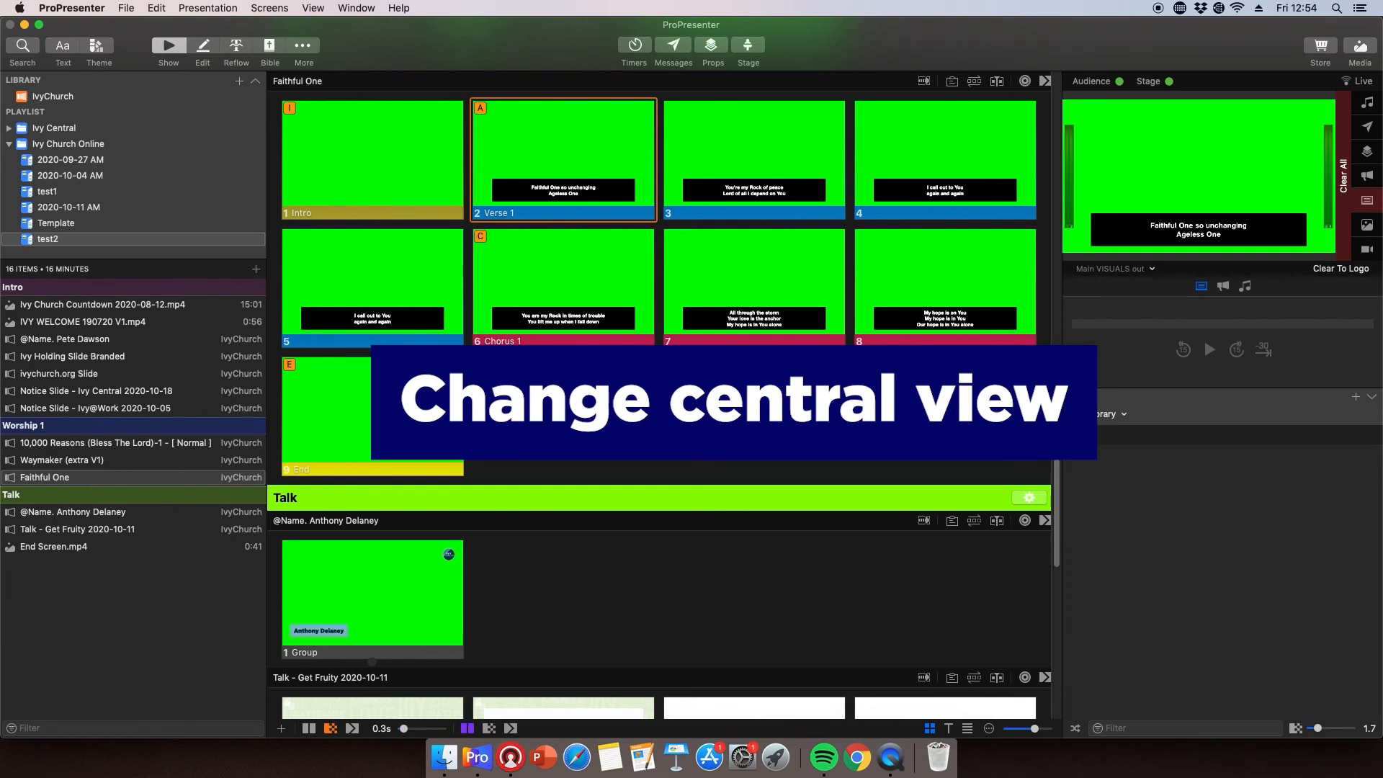
# Enlarge the slide thumbnails to two per row, and reduce them back to four per row.
pyautogui.scroll(5, 659, 403)
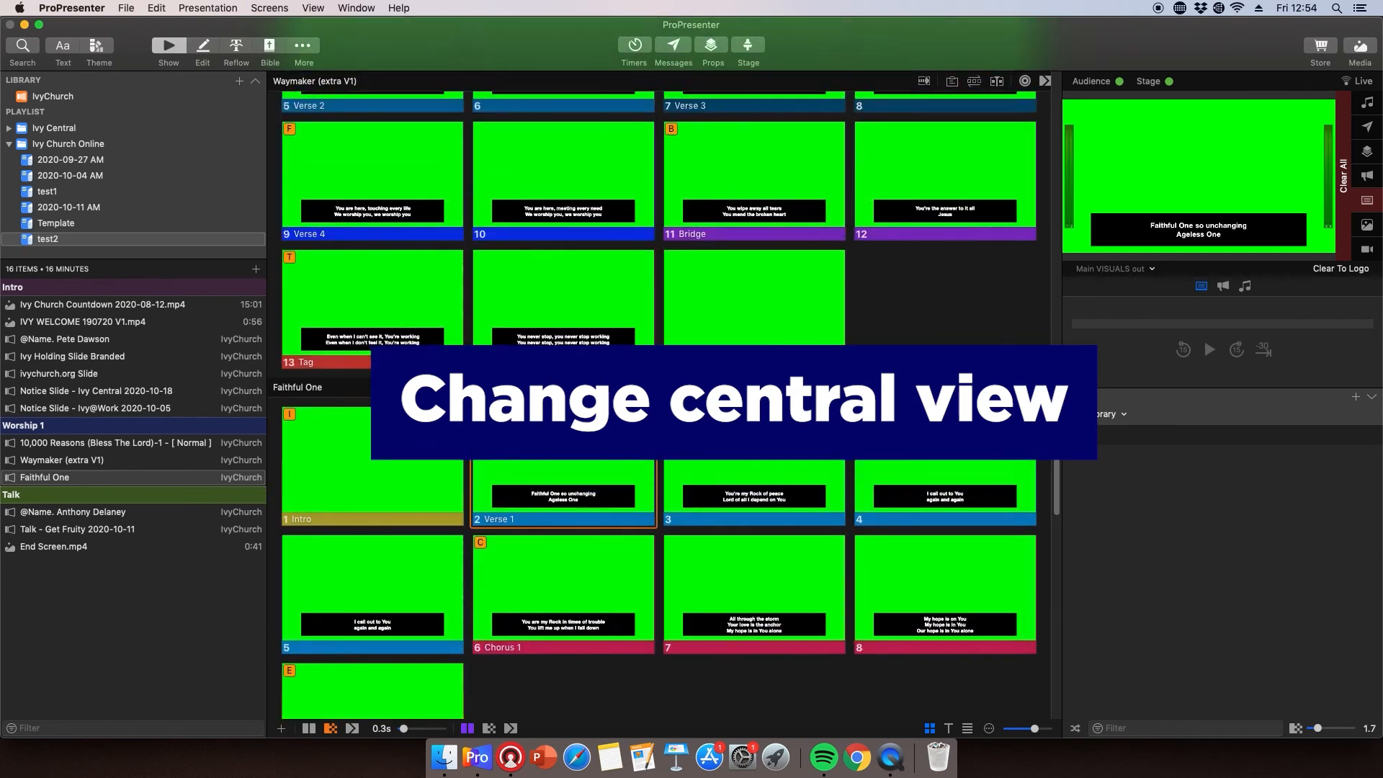
pyautogui.scroll(10, 659, 403)
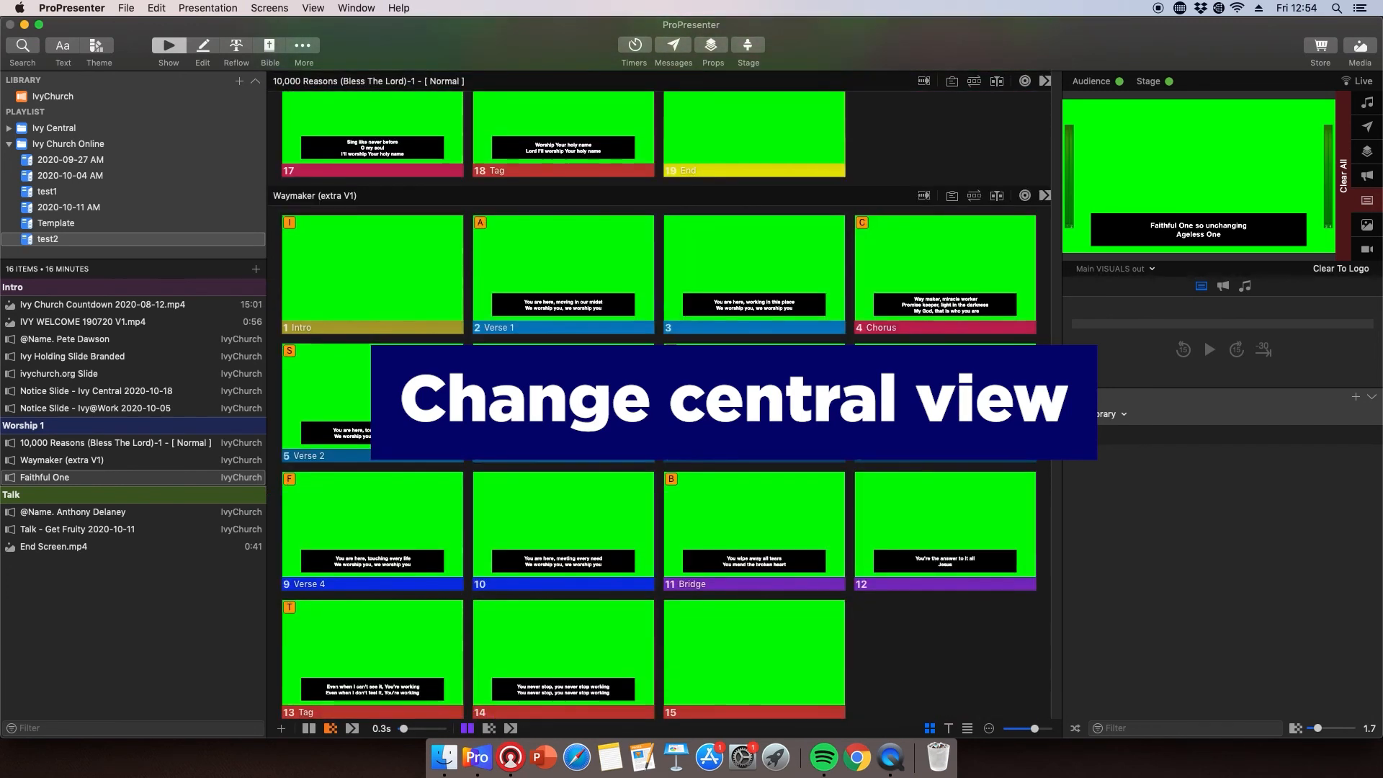
pyautogui.scroll(-3, 659, 403)
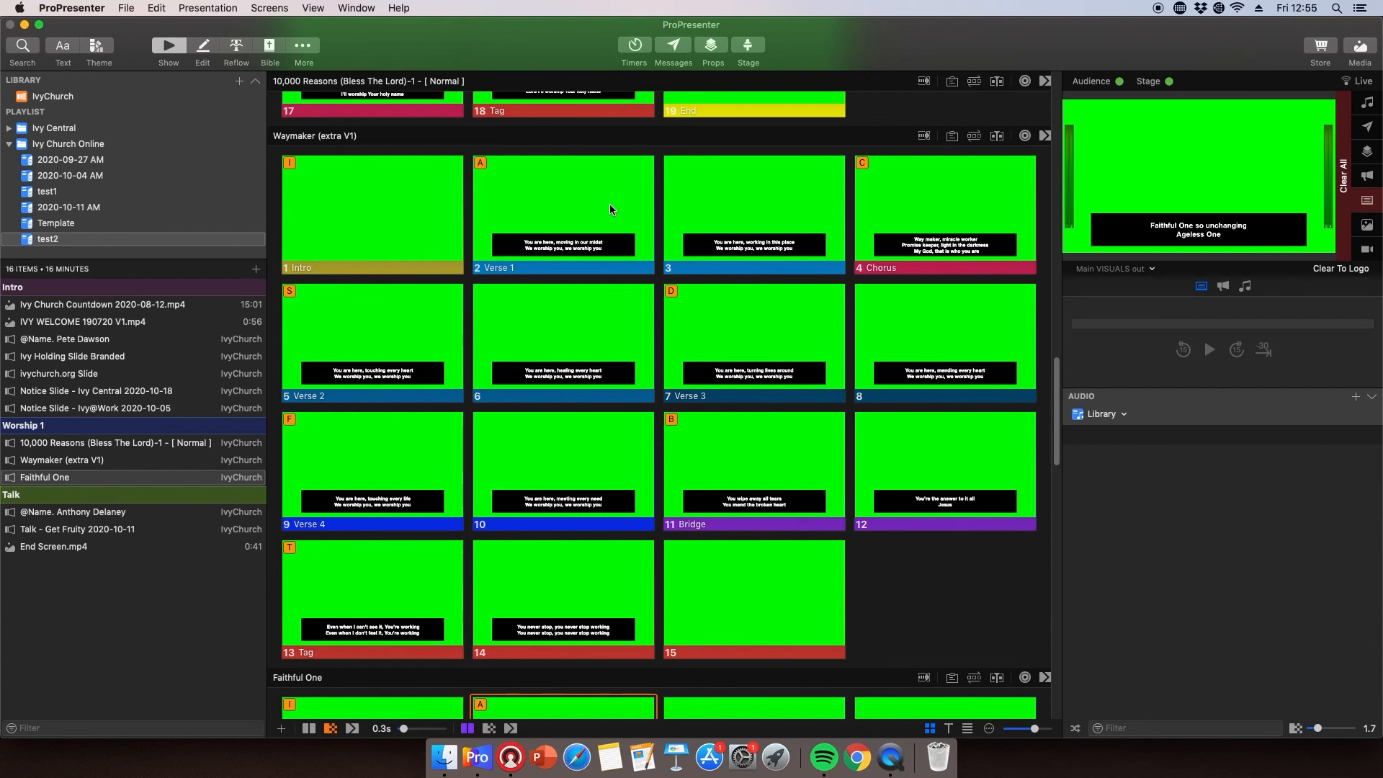
pyautogui.moveTo(1028, 732); pyautogui.dragTo(1046, 731)
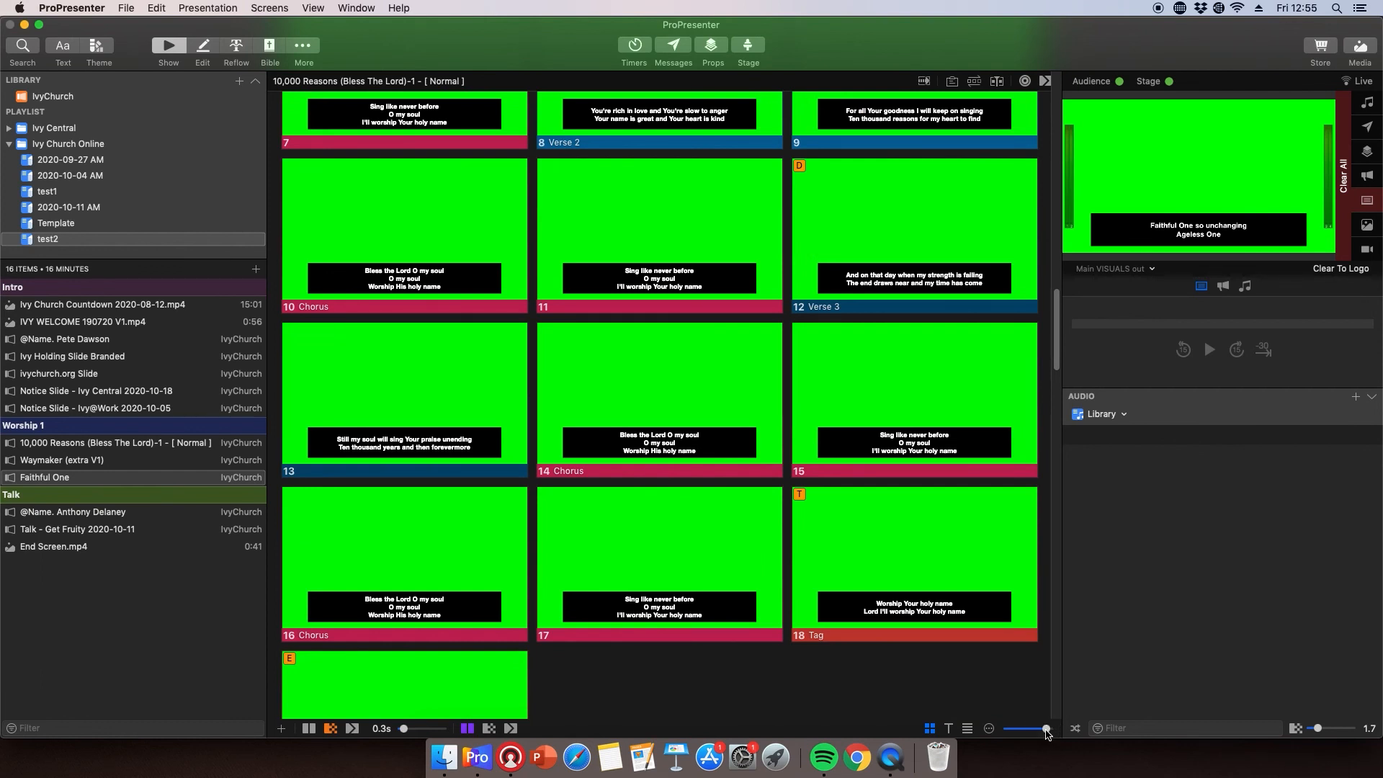
pyautogui.moveTo(1047, 730); pyautogui.dragTo(1052, 729)
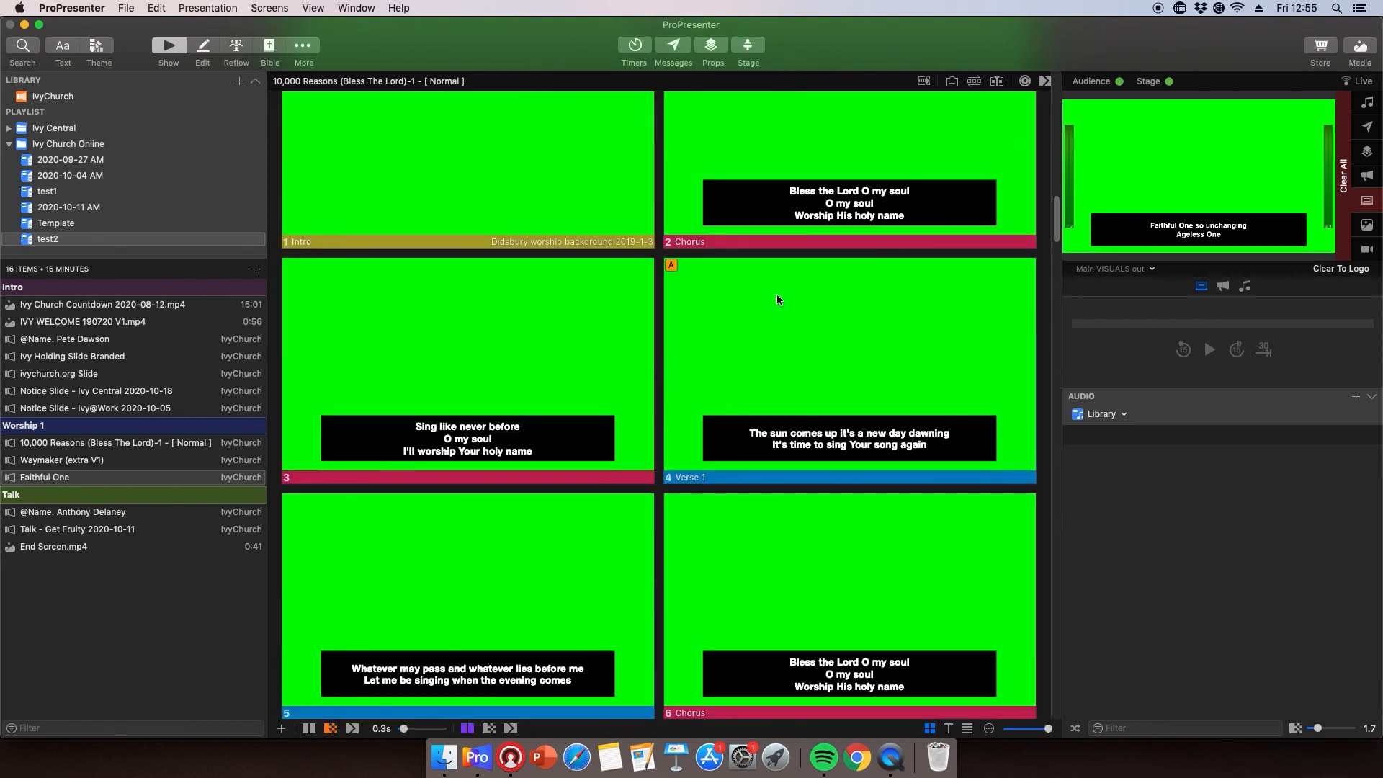
pyautogui.scroll(10, 776, 294)
pyautogui.scroll(-15, 808, 330)
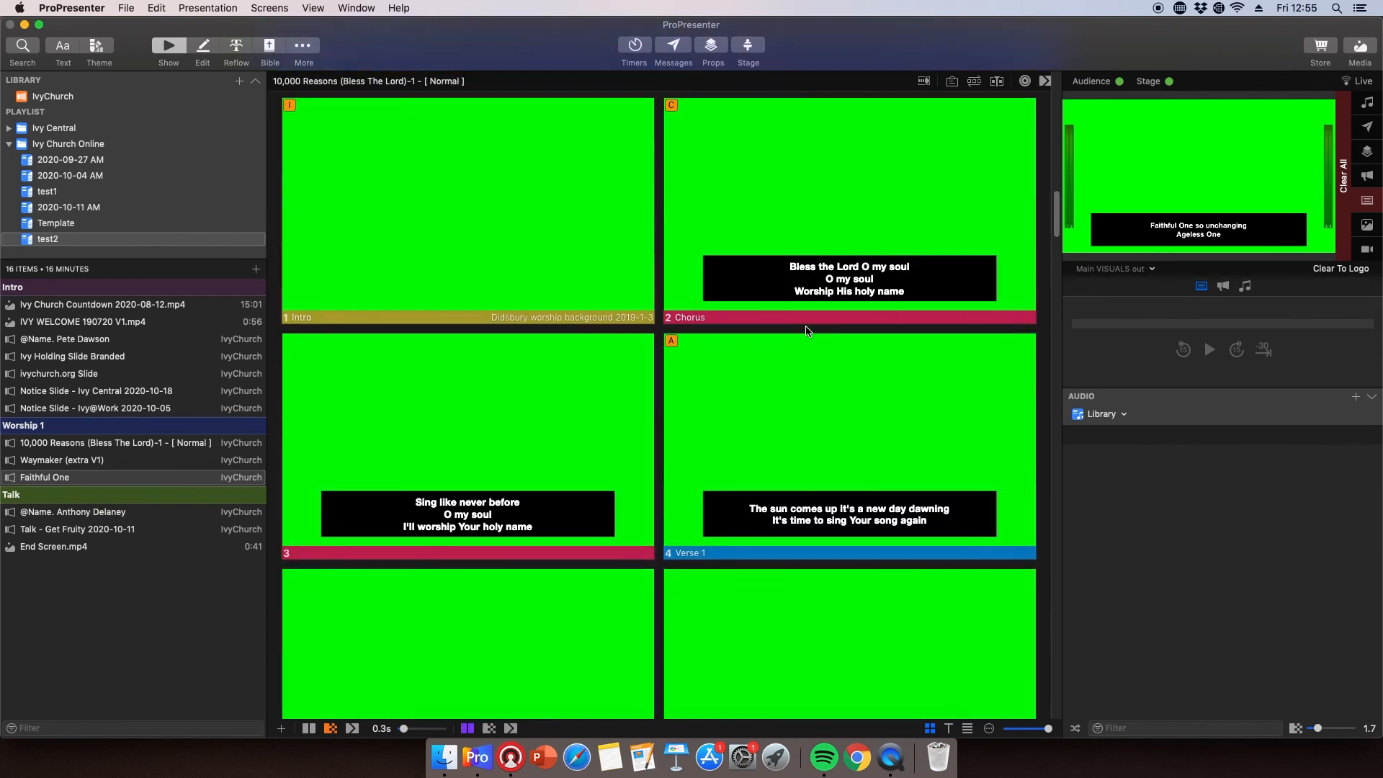
pyautogui.moveTo(1049, 729); pyautogui.dragTo(1039, 733)
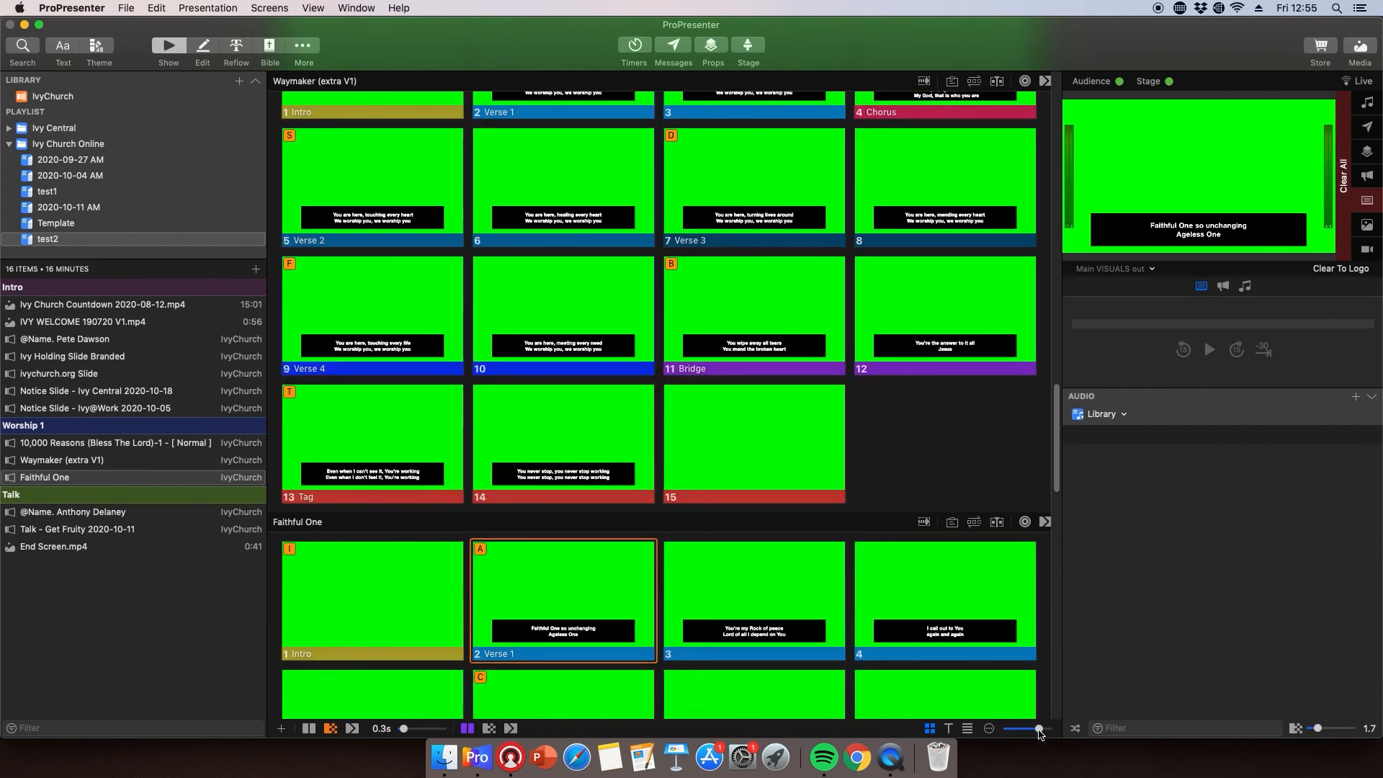
# Switch the slides to the text-only view and look through the whole playlist from Intro to the End Screen video.
pyautogui.click(948, 729)
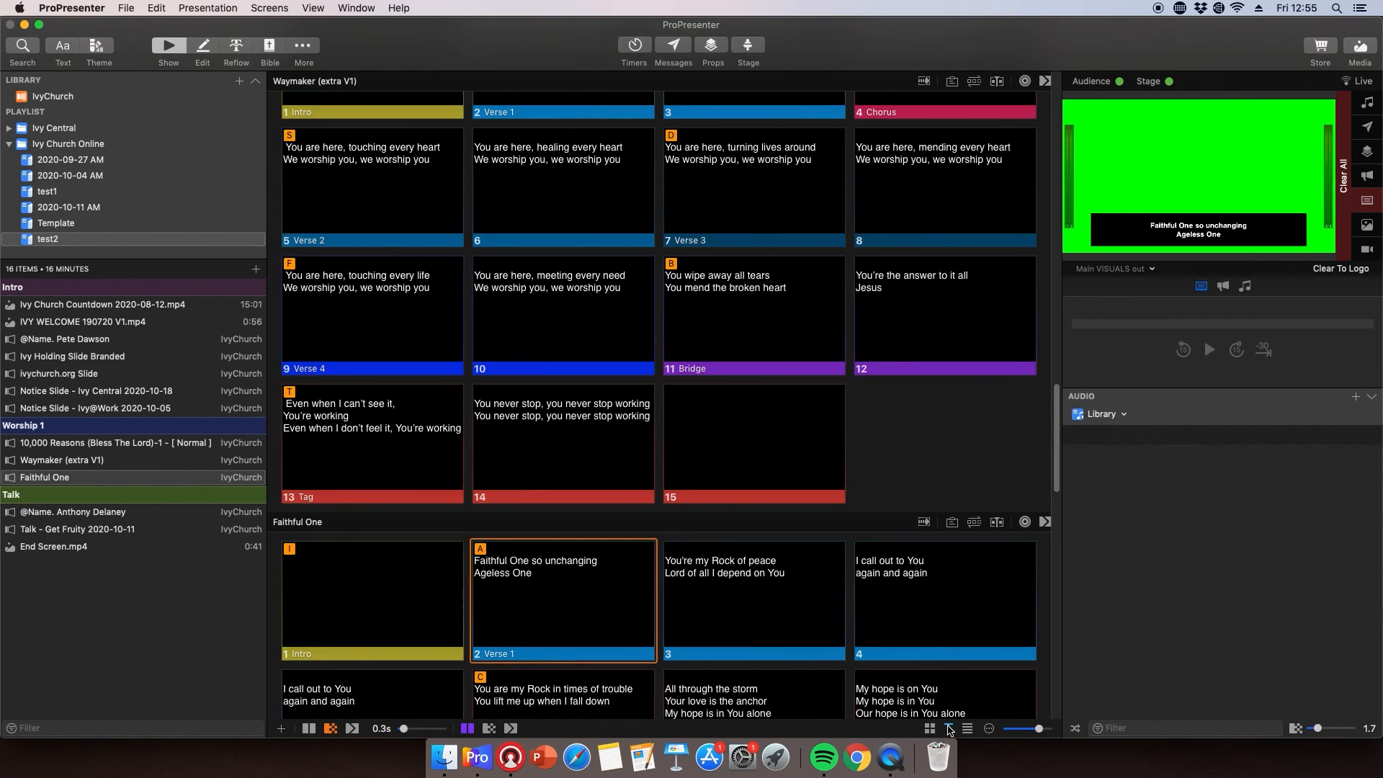
pyautogui.scroll(5, 861, 474)
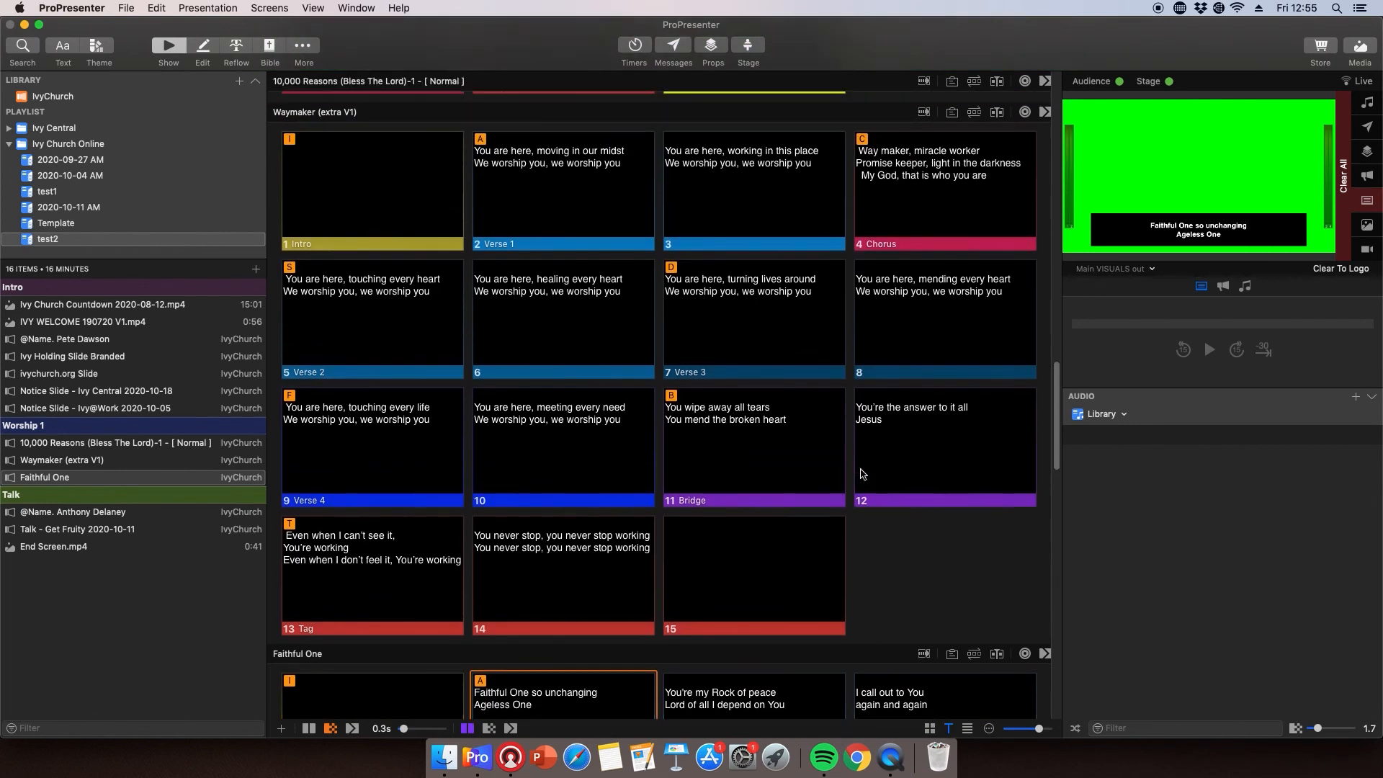
pyautogui.scroll(10, 862, 473)
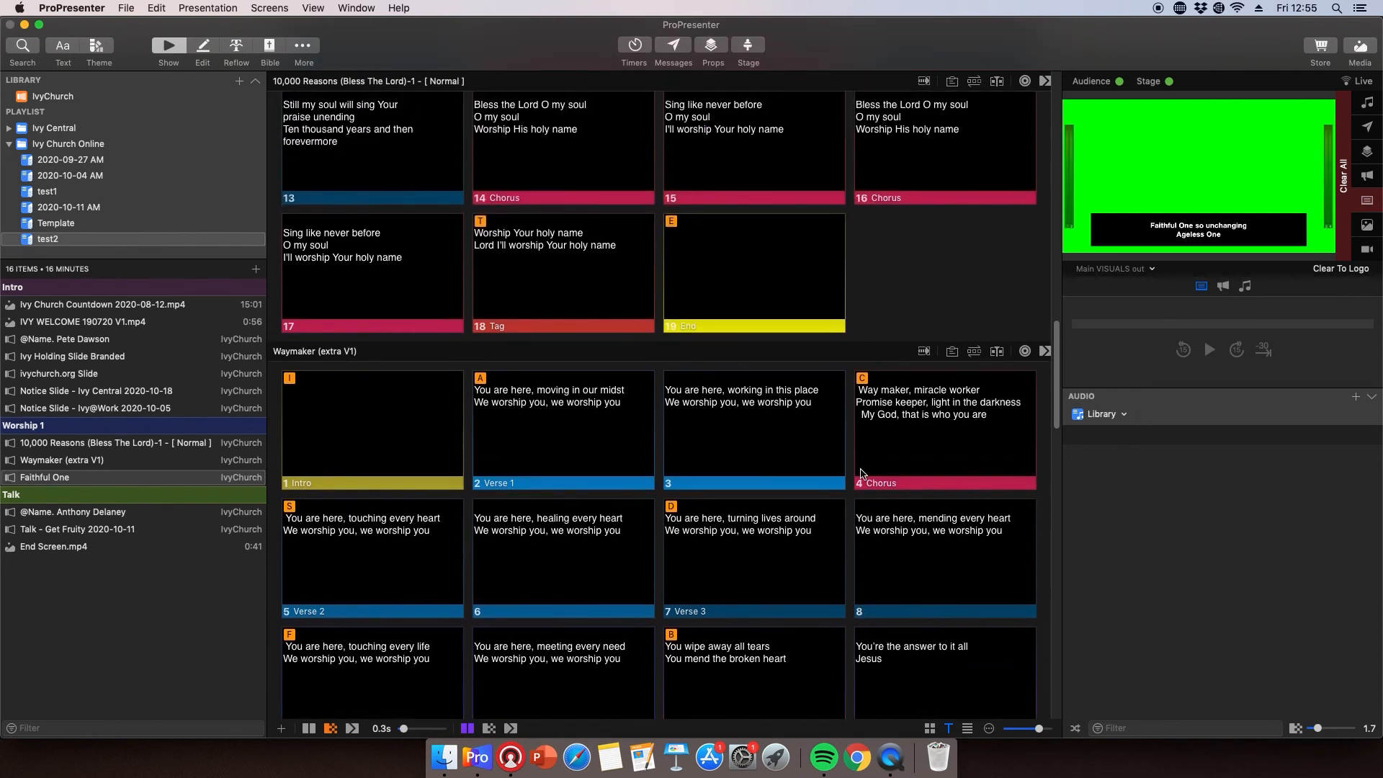
pyautogui.scroll(15, 862, 474)
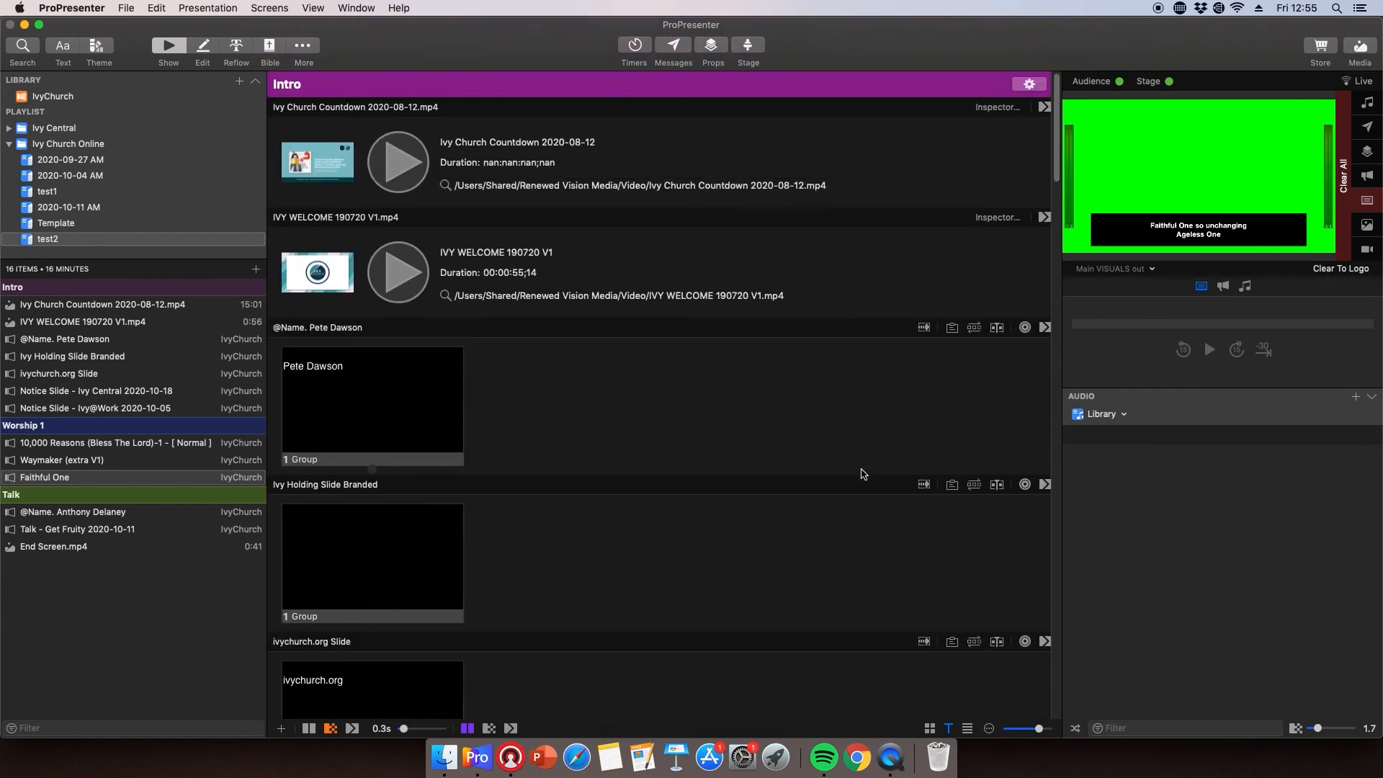
pyautogui.scroll(-10, 862, 474)
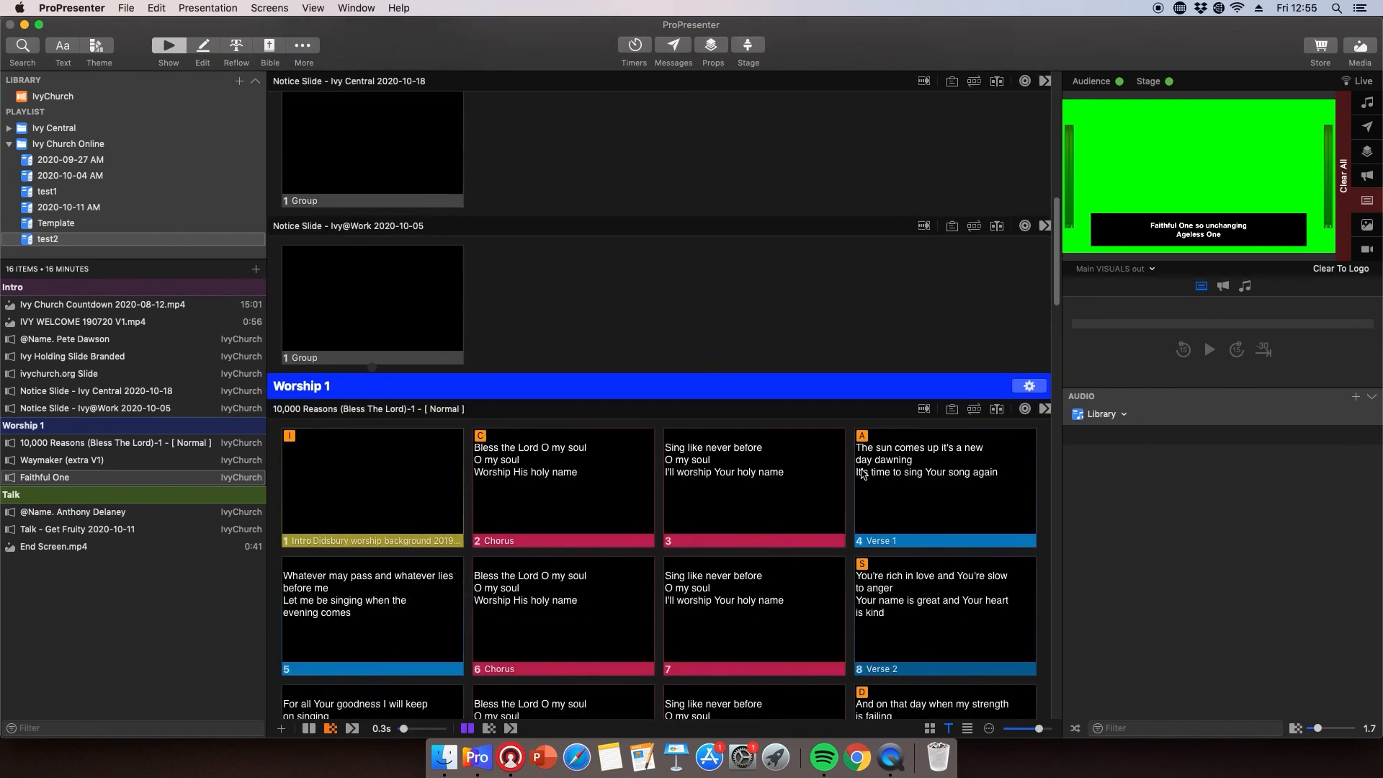
pyautogui.scroll(-15, 862, 474)
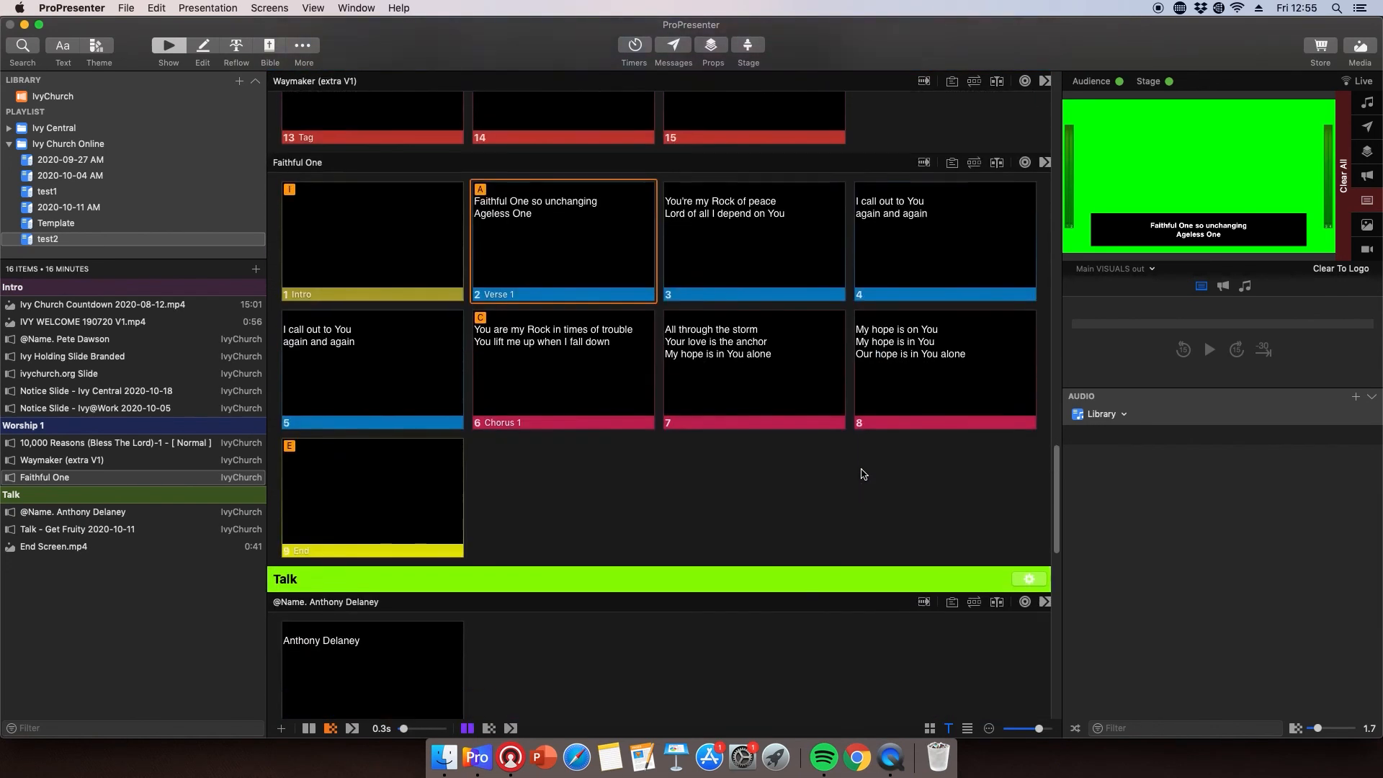
pyautogui.scroll(-15, 862, 474)
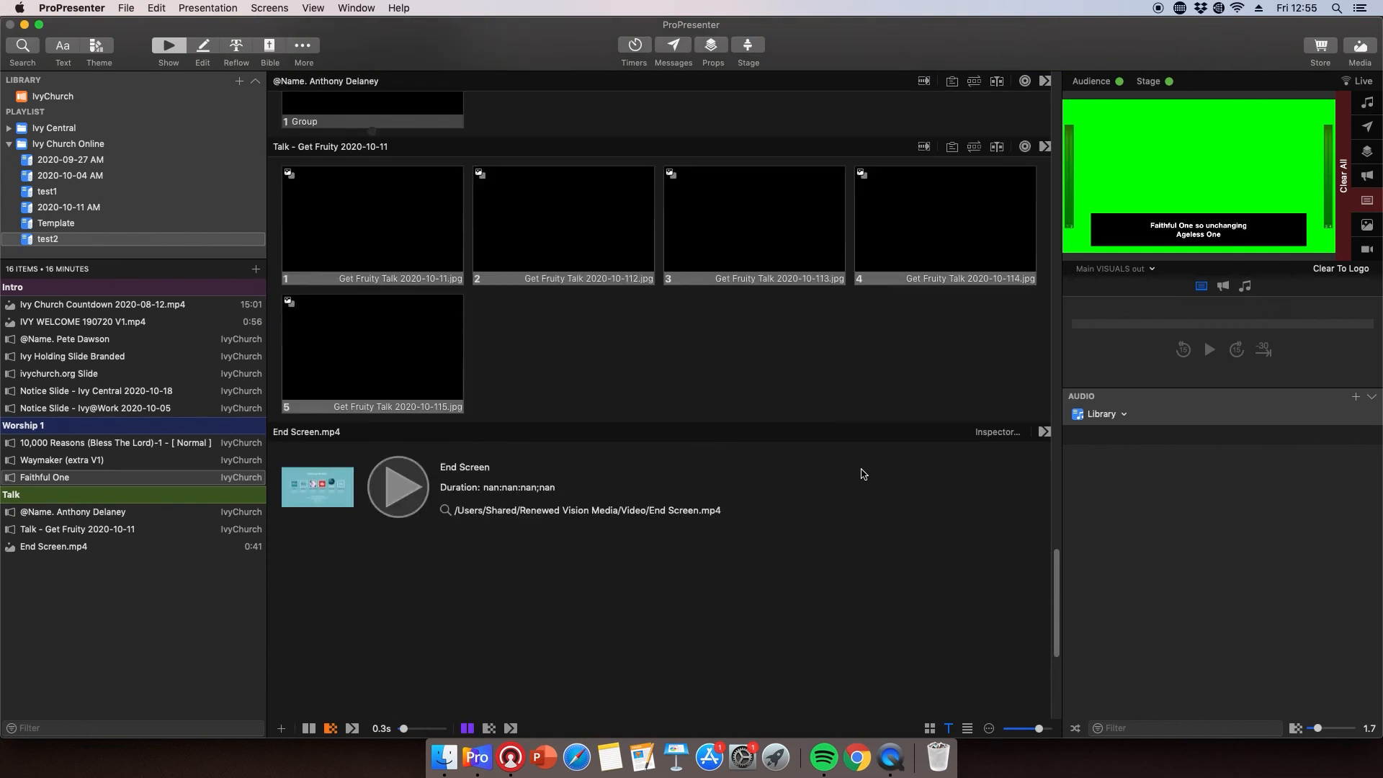
# Switch the playlist slides from the text-only view back to the thumbnail grid and return to the Waymaker (extra V1) slides.
pyautogui.scroll(3, 862, 474)
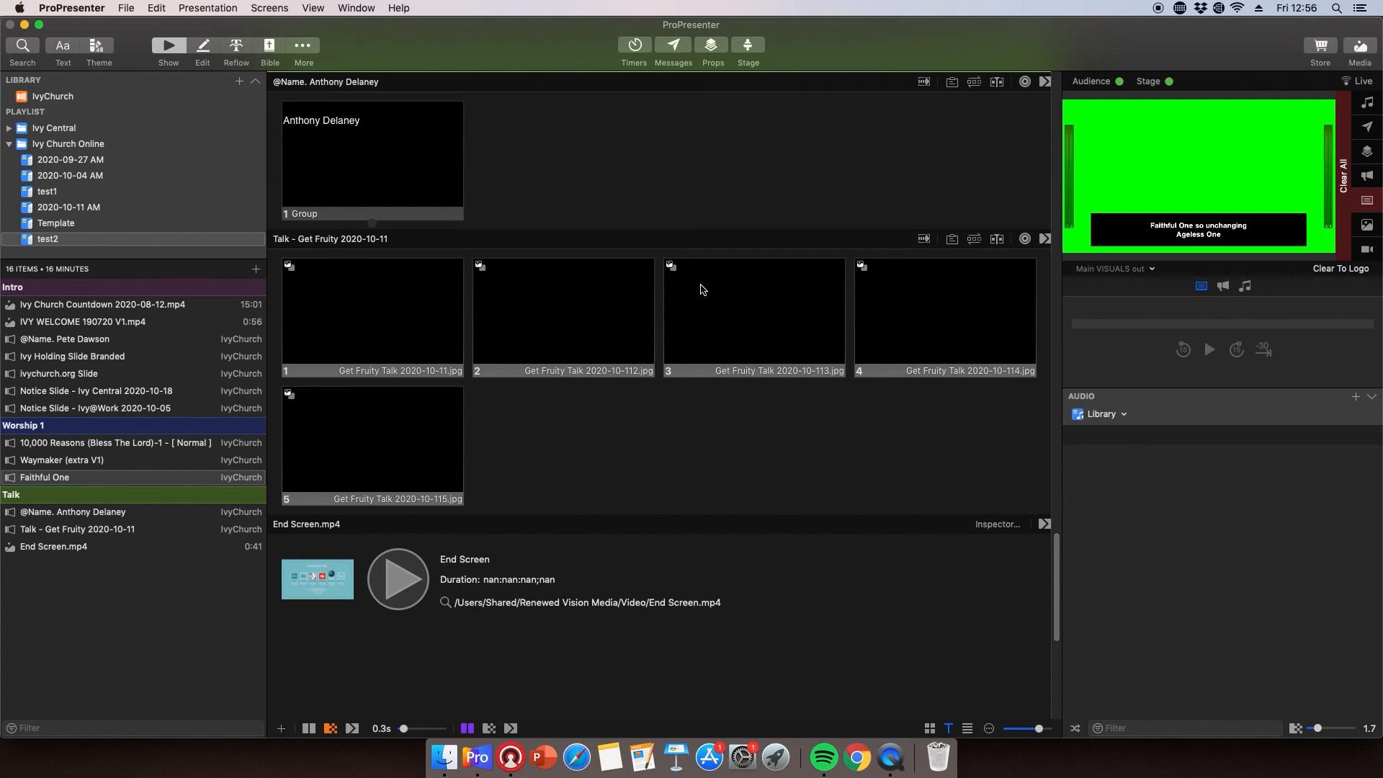
pyautogui.click(931, 728)
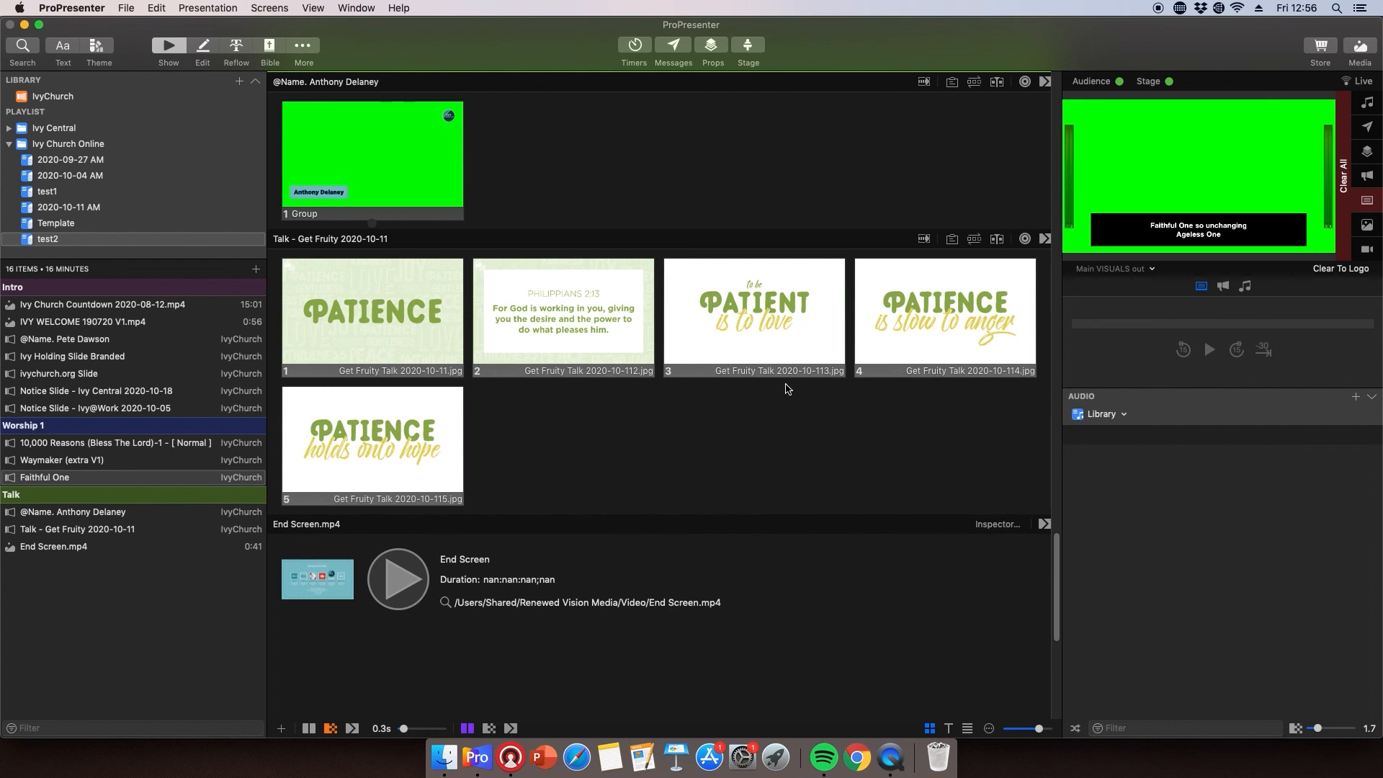
pyautogui.scroll(15, 785, 385)
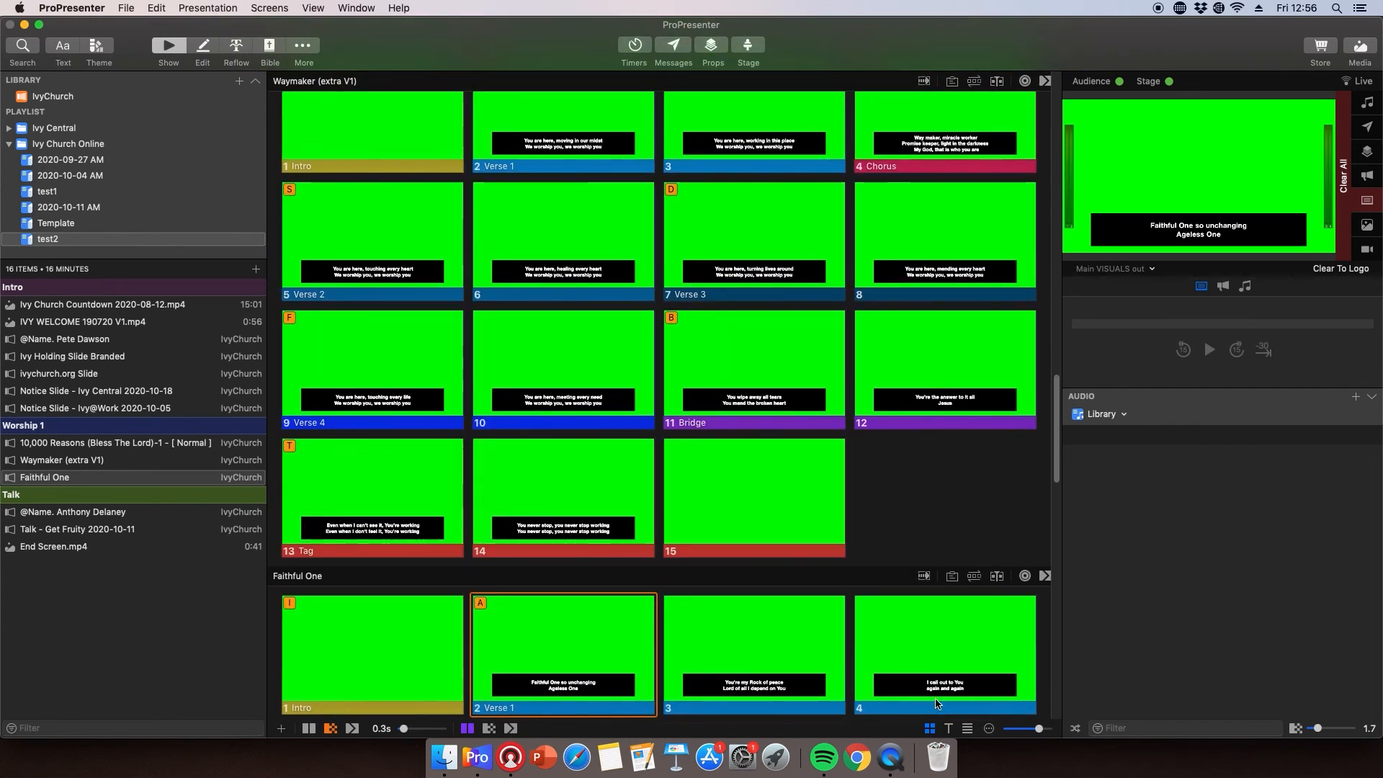
# Compare the Waymaker (extra V1) slides in the text-only, list and thumbnail grid views, ending in the grid view.
pyautogui.click(948, 728)
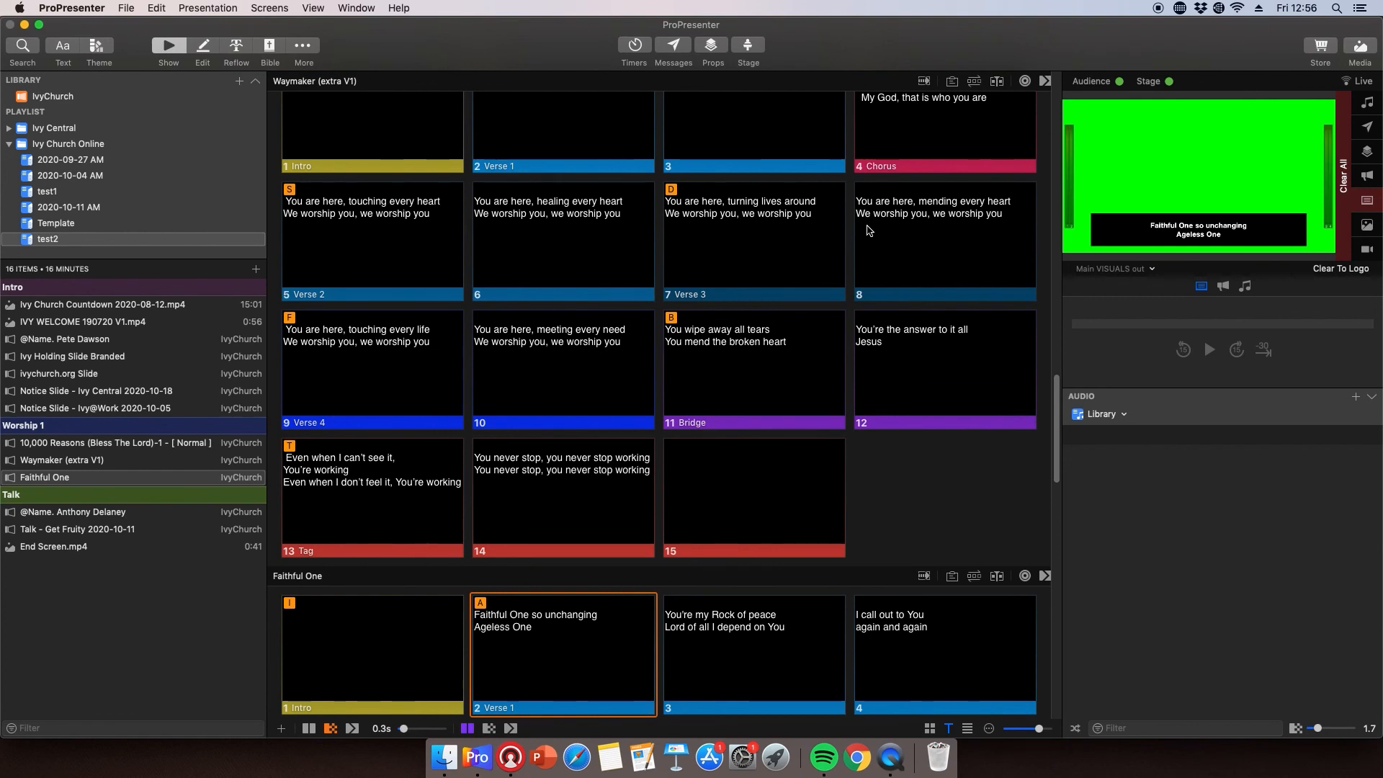
pyautogui.click(967, 728)
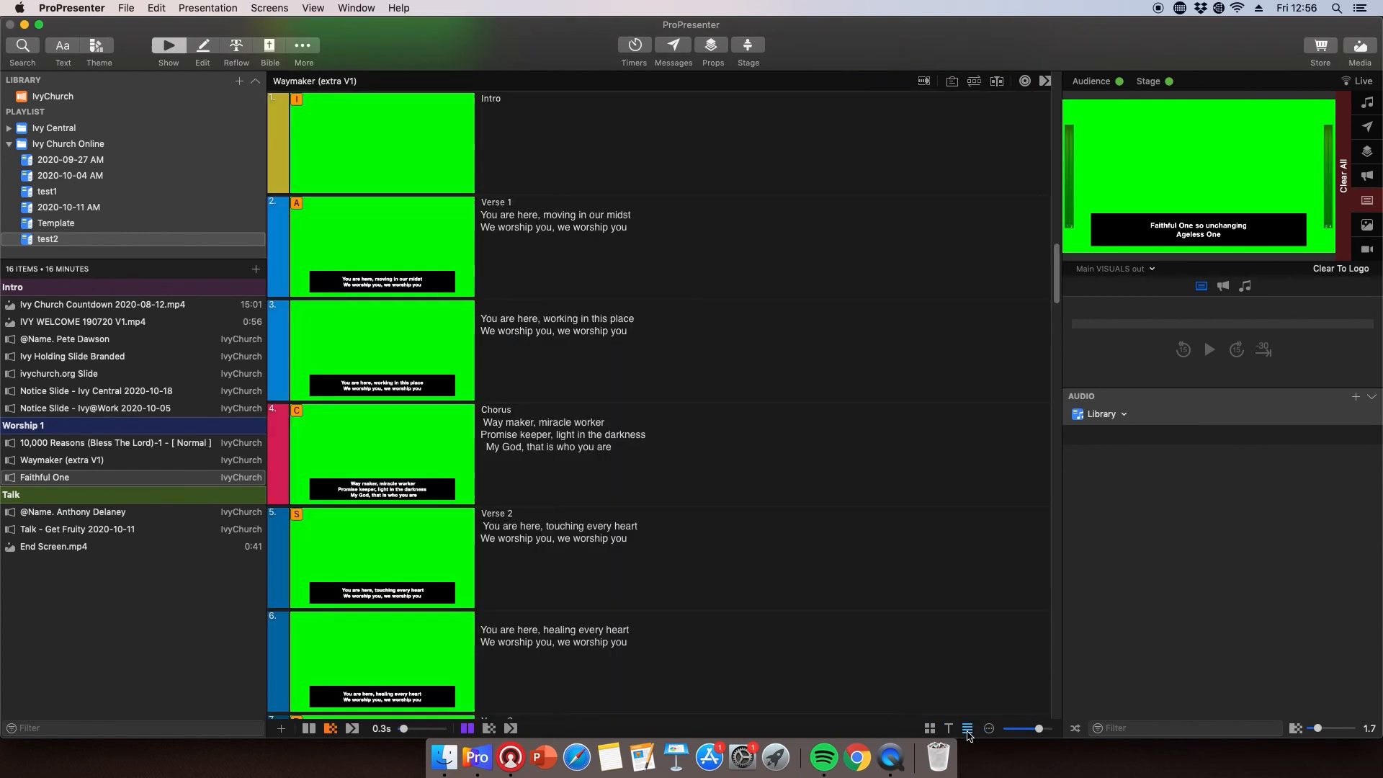
pyautogui.click(930, 729)
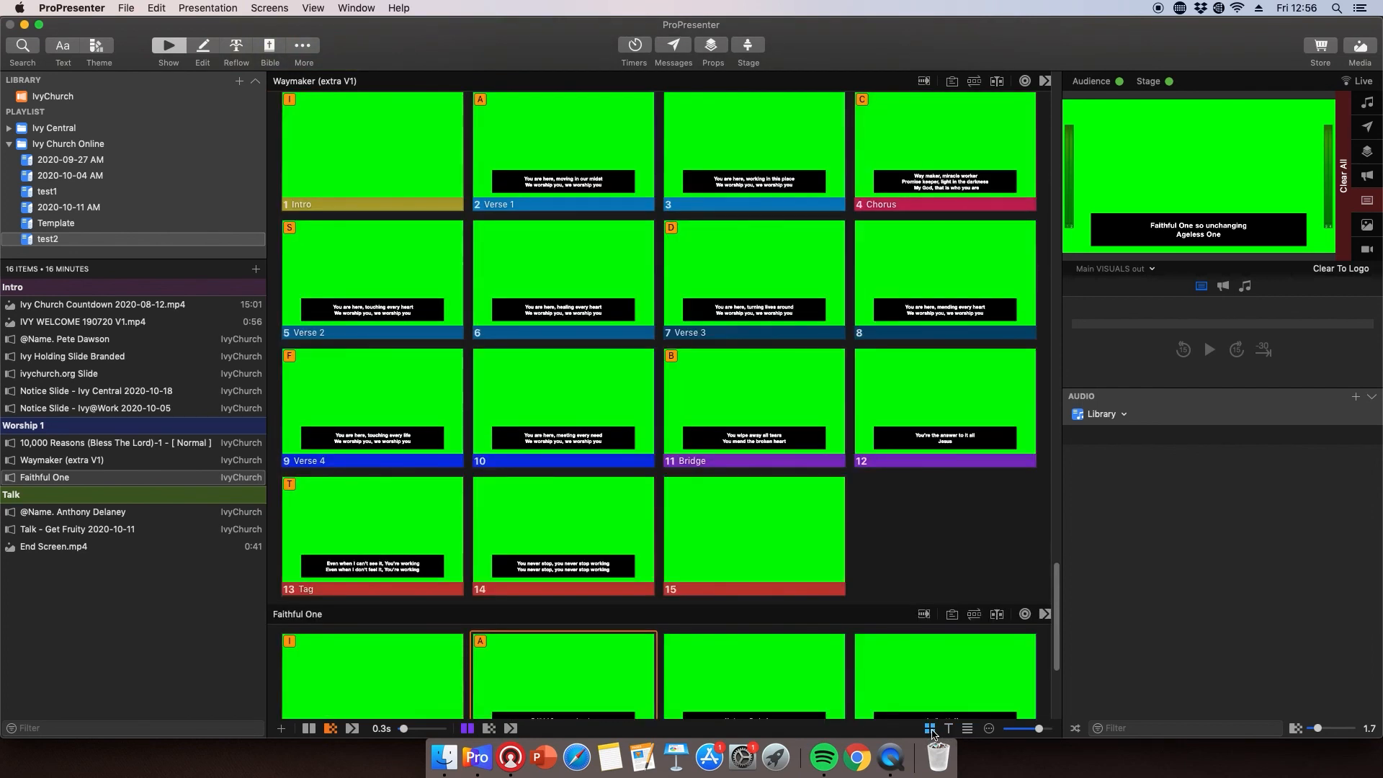
pyautogui.click(948, 729)
pyautogui.click(929, 729)
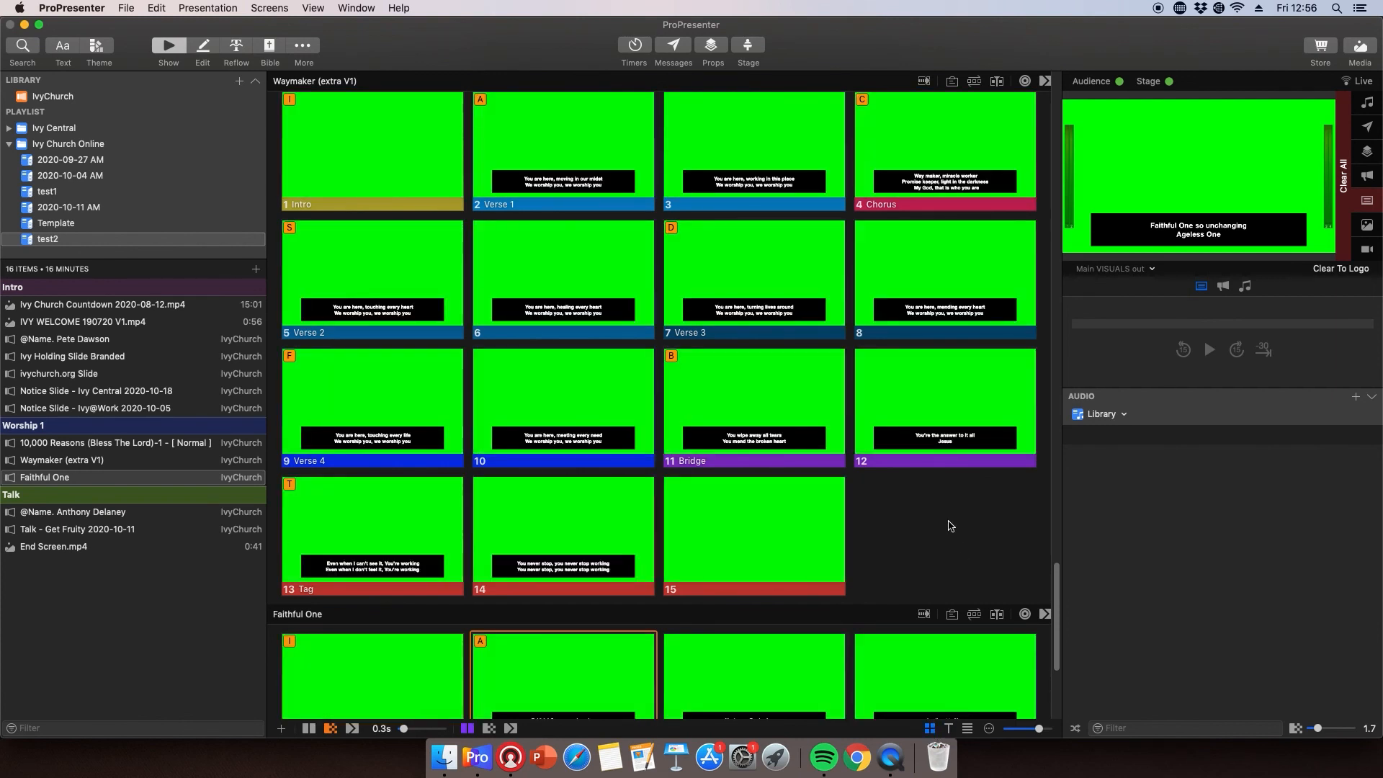